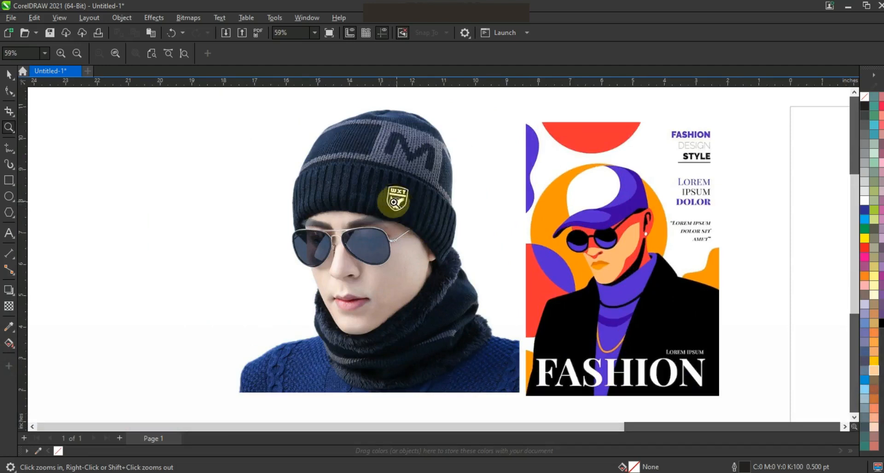
# Step: Trace the photo's right side with straight 2.0 pt segments, from the top of the hat down to the scarf
pyautogui.click(10, 74)
pyautogui.click(385, 181)
pyautogui.click(9, 127)
pyautogui.moveTo(230, 97); pyautogui.dragTo(682, 314)
pyautogui.click(8, 149)
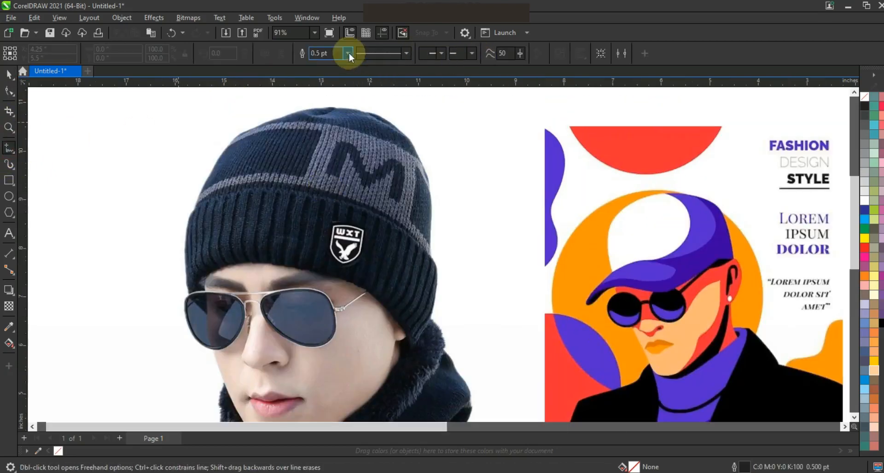
pyautogui.click(348, 53)
pyautogui.click(324, 116)
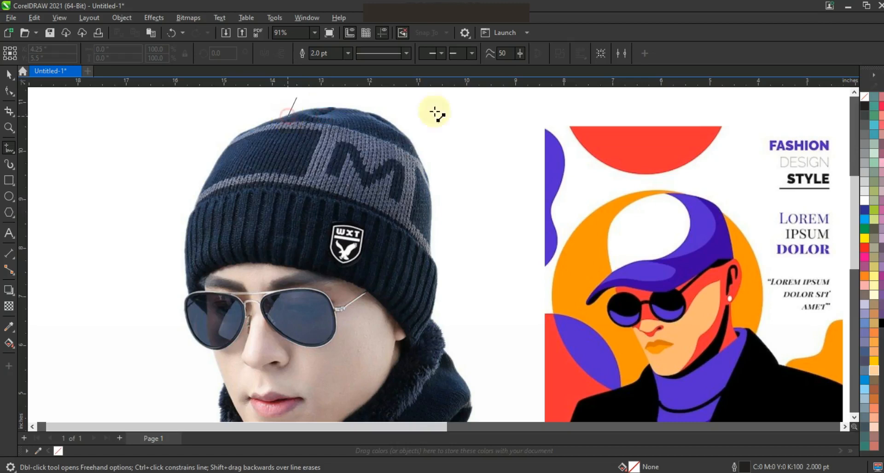
pyautogui.click(416, 153)
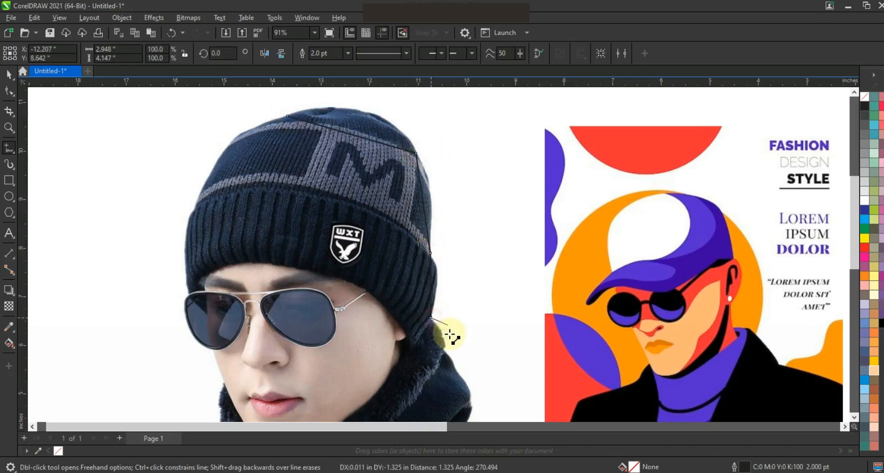
pyautogui.click(455, 370)
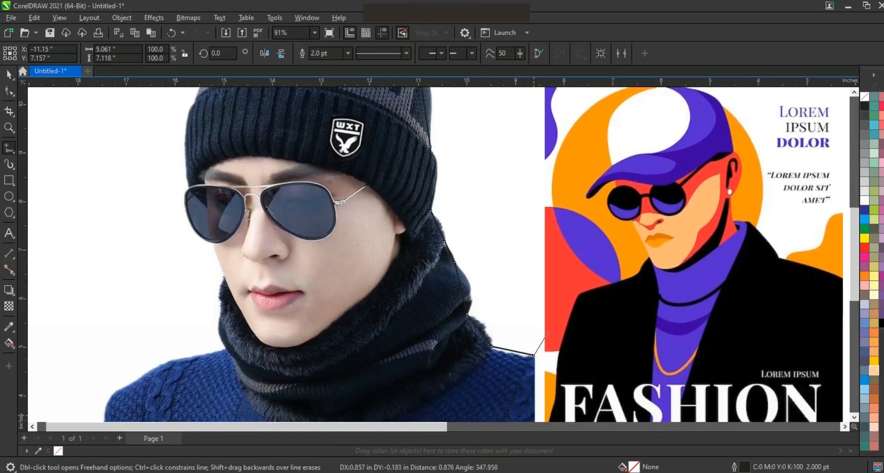
# Step: Continue the outline along the photo's lower edge and up the left shoulder, face and hat, closing it at the start point
pyautogui.click(533, 401)
pyautogui.click(104, 402)
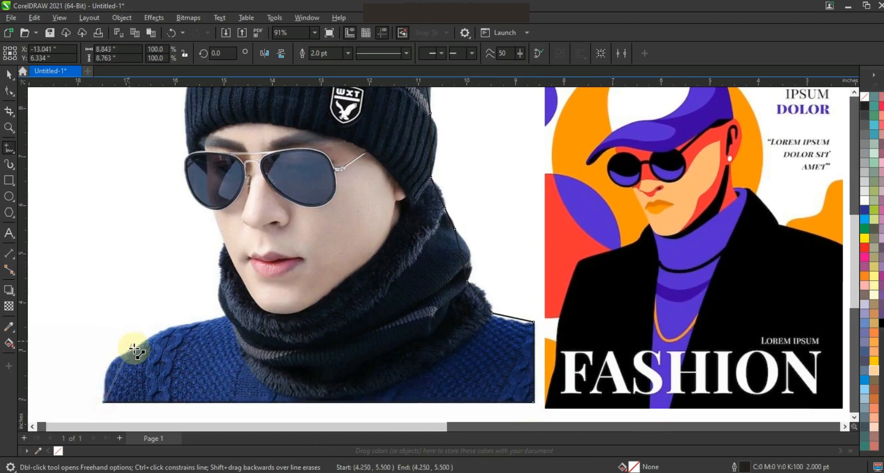
pyautogui.click(228, 316)
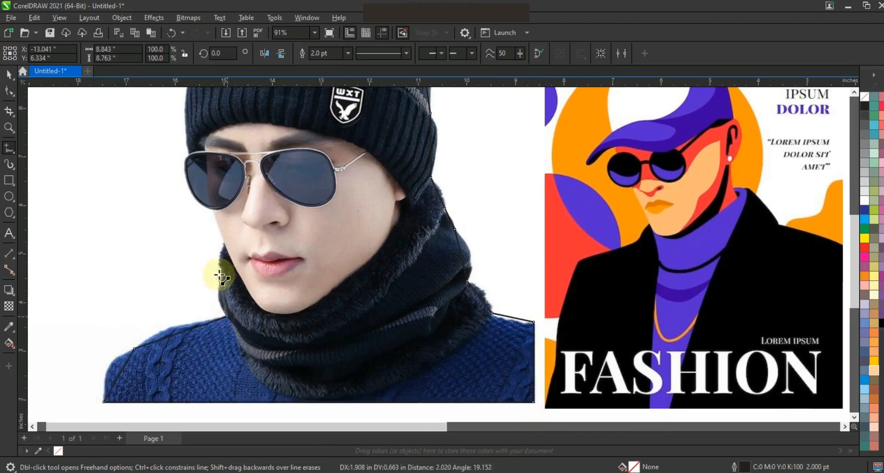
pyautogui.click(221, 272)
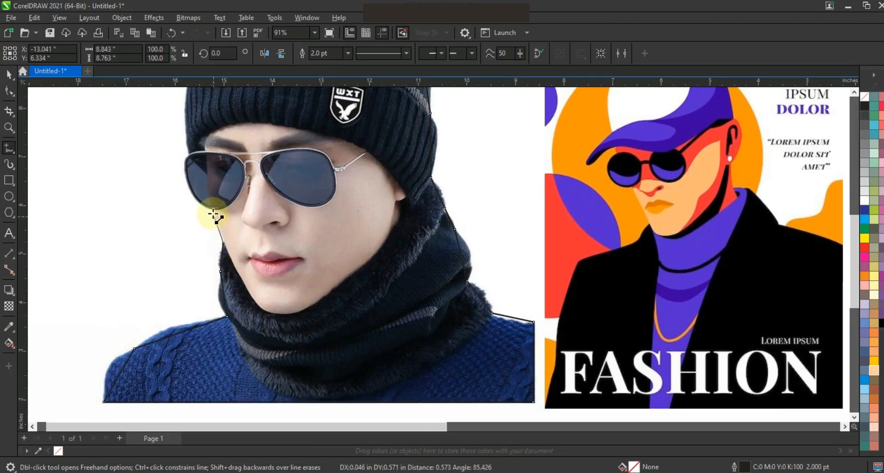
pyautogui.click(188, 157)
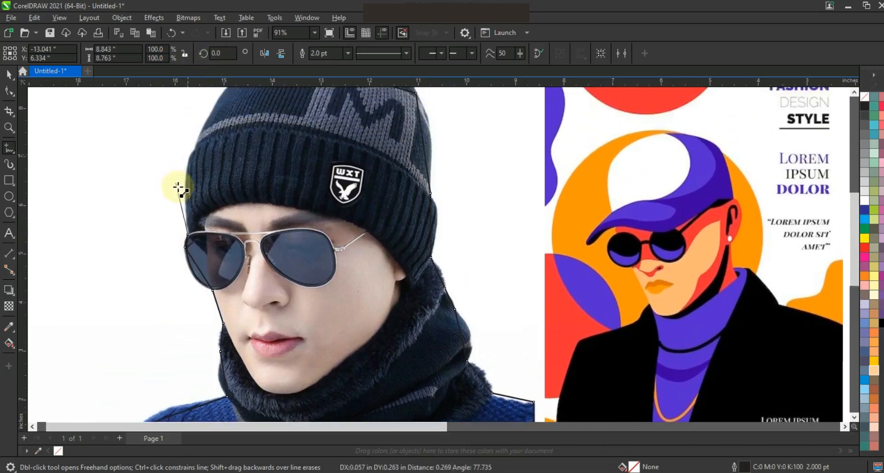
pyautogui.click(196, 147)
pyautogui.scroll(2, 196, 148)
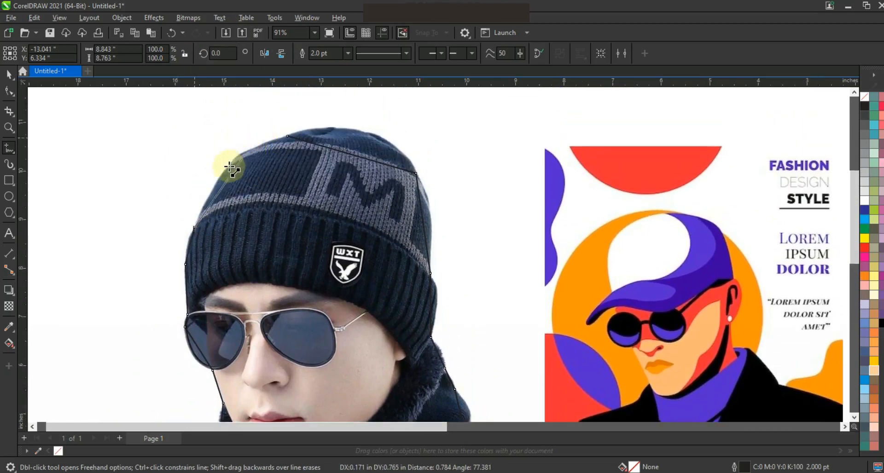
pyautogui.click(287, 137)
# Step: Select all nodes of the traced outline and convert its segments to curves
pyautogui.click(9, 91)
pyautogui.press('F3')
pyautogui.moveTo(256, 165); pyautogui.dragTo(447, 371)
pyautogui.click(171, 53)
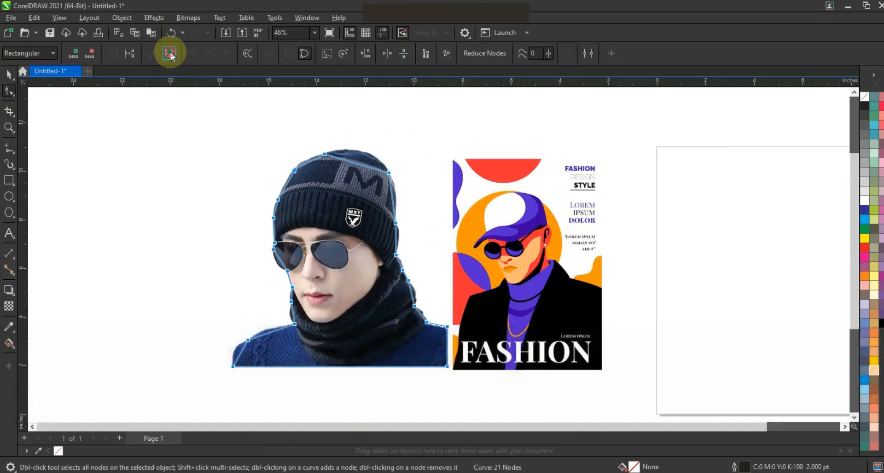
# Step: Bend the outline's segments to follow the rounded top and upper right side of the hat
pyautogui.moveTo(203, 126); pyautogui.dragTo(611, 270)
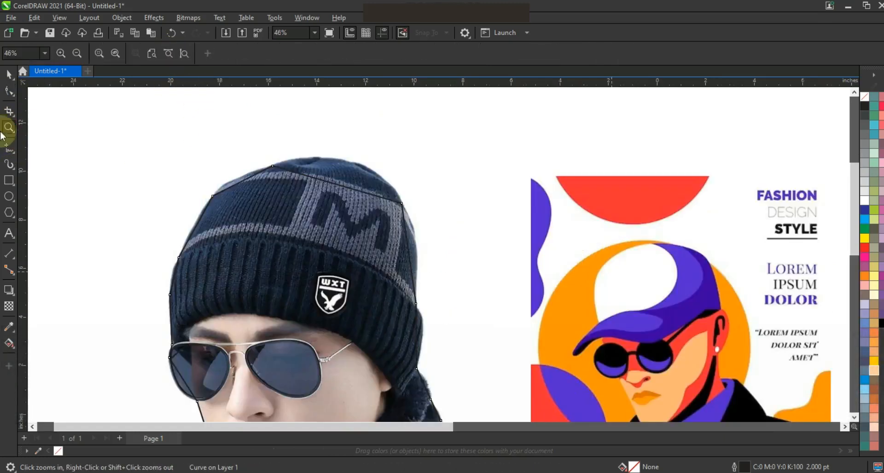
pyautogui.click(10, 91)
pyautogui.moveTo(242, 183); pyautogui.dragTo(234, 181)
pyautogui.moveTo(298, 151); pyautogui.dragTo(249, 174)
pyautogui.moveTo(310, 176); pyautogui.dragTo(342, 169)
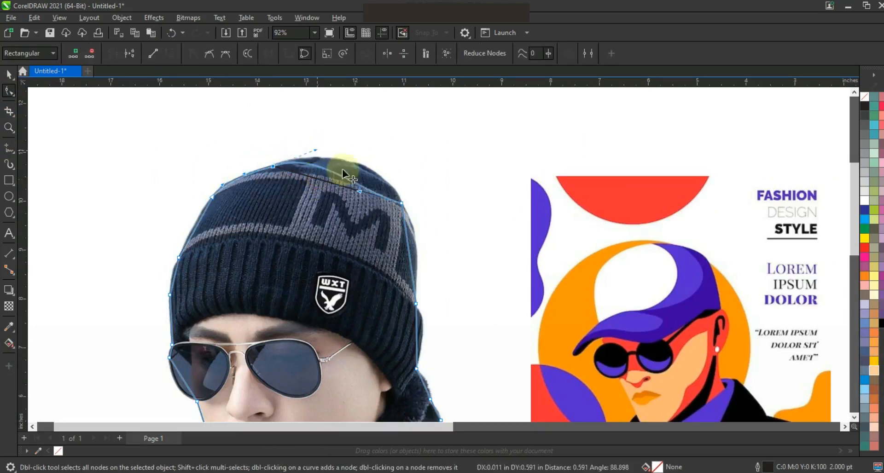
pyautogui.moveTo(360, 195); pyautogui.dragTo(384, 167)
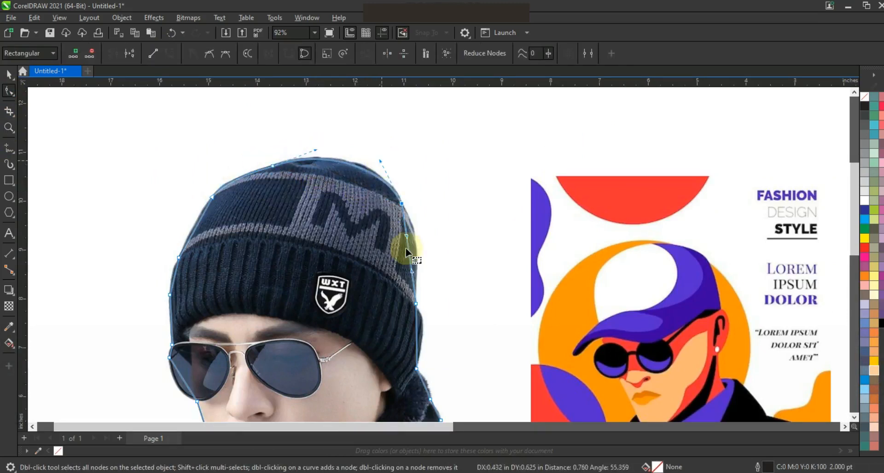
pyautogui.moveTo(409, 249); pyautogui.dragTo(416, 249)
# Step: Curve the outline along the hat's lower right edge and down the right side of the scarf
pyautogui.scroll(-2, 412, 334)
pyautogui.moveTo(412, 334); pyautogui.dragTo(401, 253)
pyautogui.moveTo(403, 297); pyautogui.dragTo(404, 297)
pyautogui.moveTo(420, 341); pyautogui.dragTo(426, 343)
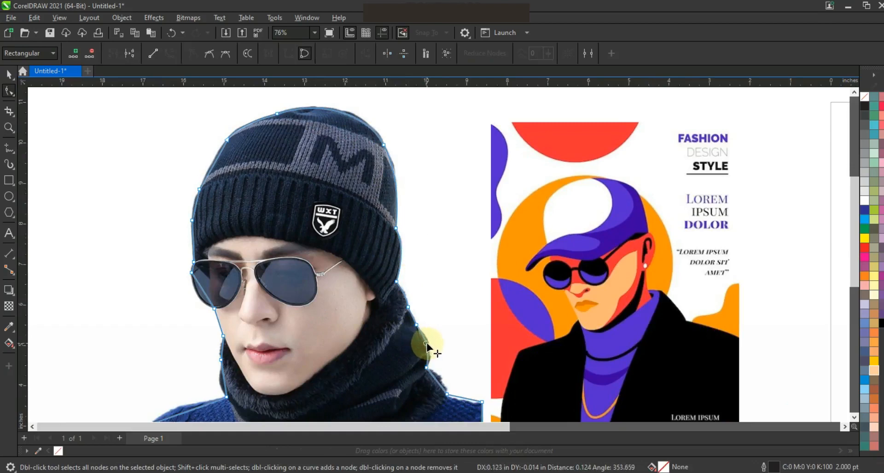
pyautogui.moveTo(437, 381); pyautogui.dragTo(460, 400)
# Step: Curve the outline along the left edge of the scarf and over the left shoulder
pyautogui.moveTo(222, 385); pyautogui.dragTo(218, 385)
pyautogui.moveTo(221, 353); pyautogui.dragTo(218, 353)
pyautogui.moveTo(203, 406); pyautogui.dragTo(195, 403)
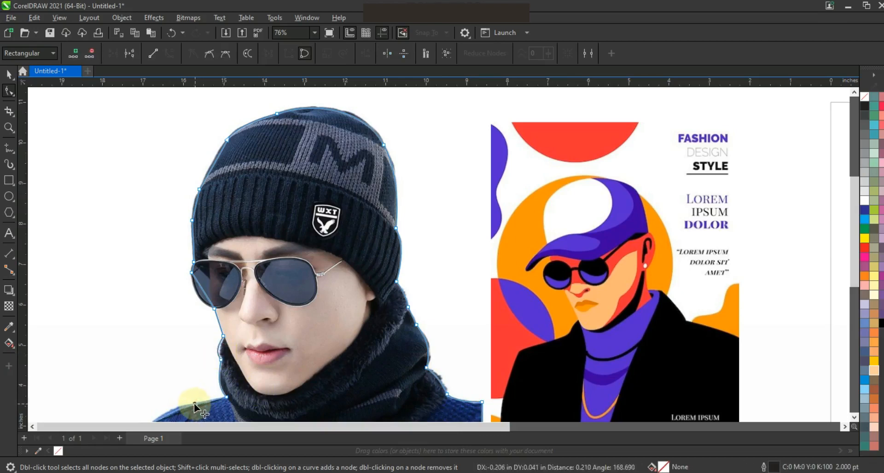
pyautogui.click(213, 338)
pyautogui.click(222, 358)
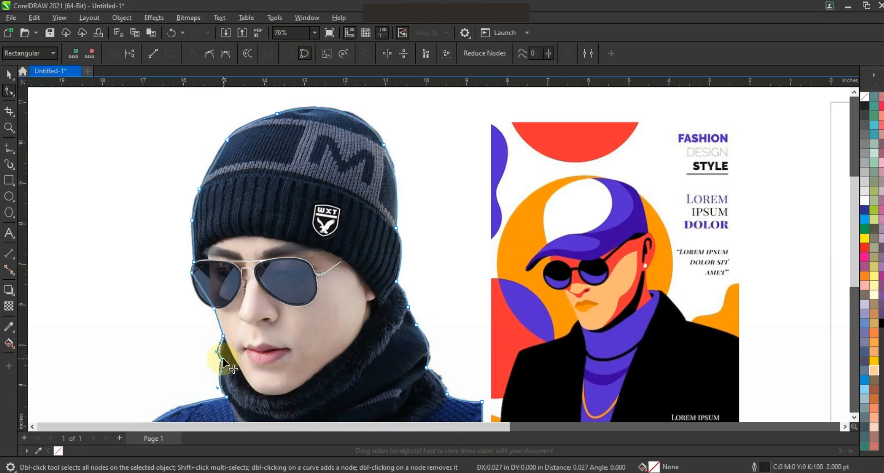
# Step: Fit the outline's curves to the left edge of the hat brim and the sunglasses
pyautogui.click(9, 128)
pyautogui.moveTo(134, 150); pyautogui.dragTo(450, 355)
pyautogui.click(12, 95)
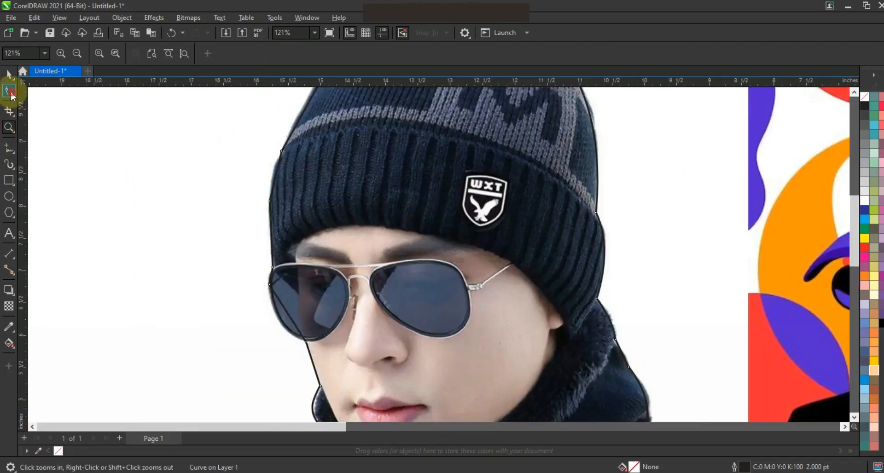
pyautogui.click(273, 175)
pyautogui.moveTo(283, 306); pyautogui.dragTo(274, 313)
pyautogui.moveTo(270, 276); pyautogui.dragTo(269, 246)
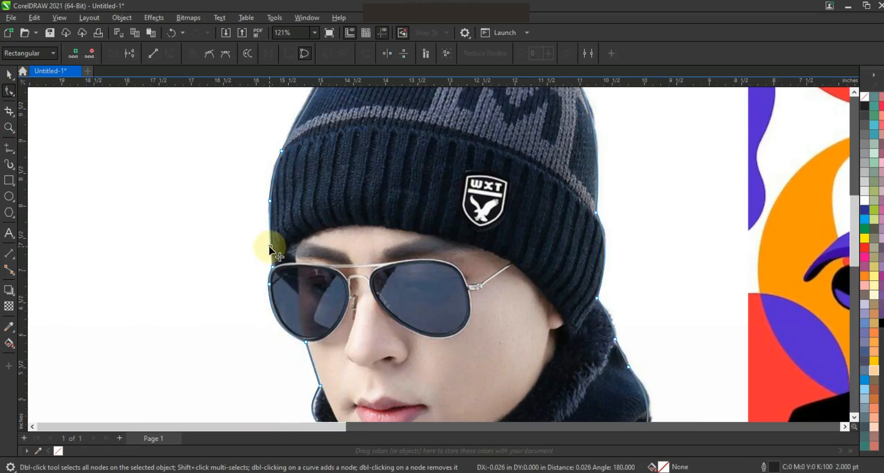
pyautogui.click(9, 76)
# Step: Draw a rectangle about 9.3 by 9.6 inches beside the left edge of the traced photo
pyautogui.press('F3')
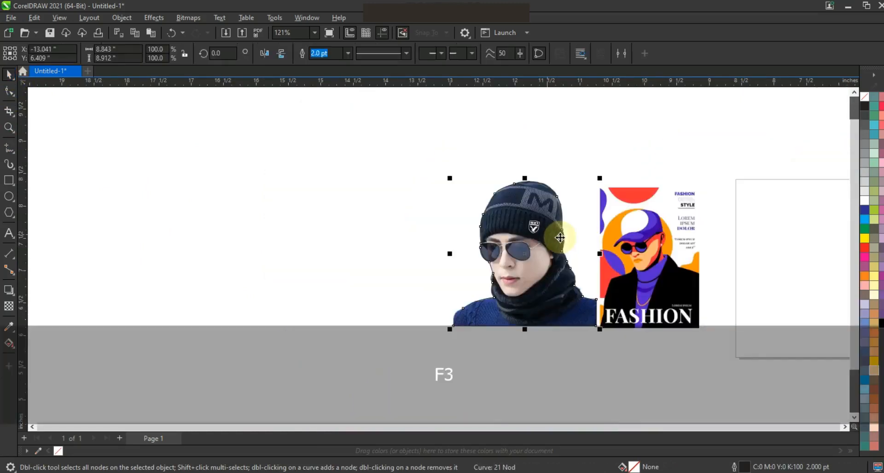
pyautogui.click(8, 127)
pyautogui.press('F3')
pyautogui.scroll(2, 471, 222)
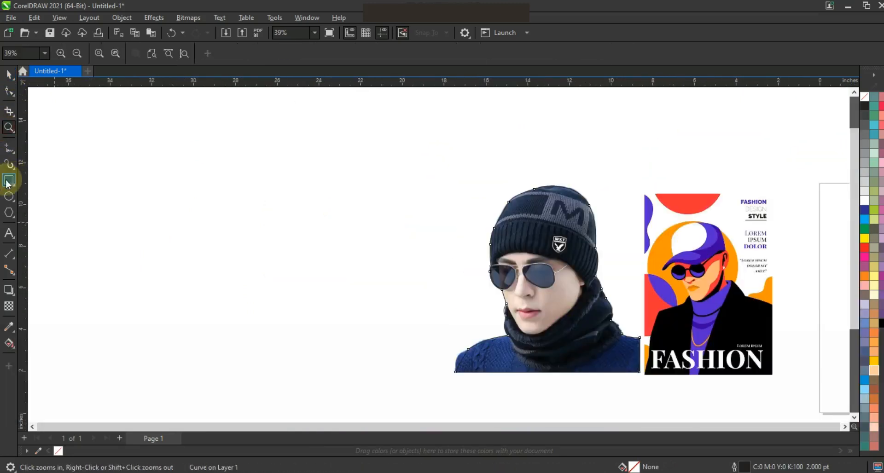
pyautogui.click(8, 180)
pyautogui.moveTo(444, 373); pyautogui.dragTo(251, 171)
pyautogui.click(9, 74)
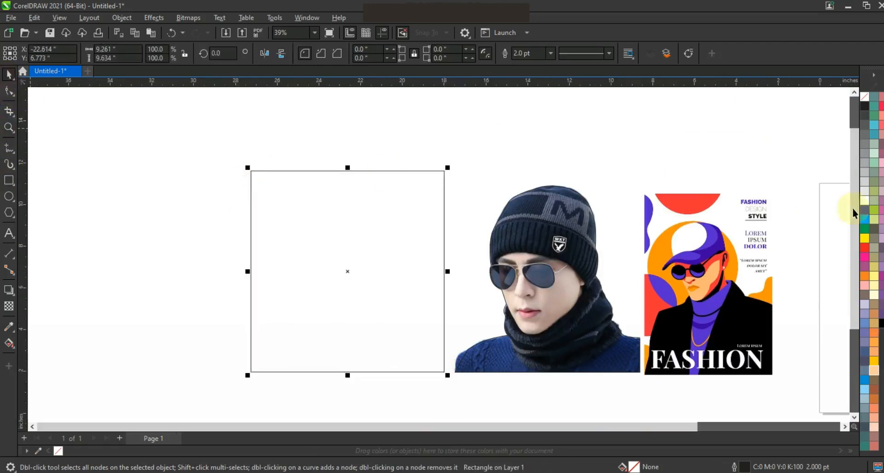
pyautogui.click(362, 135)
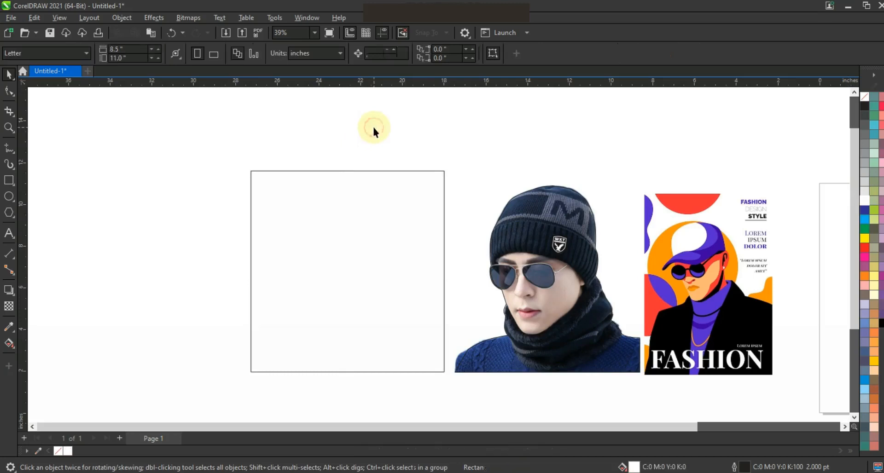
# Step: Draw five circles at the rectangle's top edge, centre, lower-left corner (about 4.1 in), upper-left corner and right edge (about 4.7 in)
pyautogui.moveTo(291, 128)
pyautogui.mouseDown()
pyautogui.moveTo(324, 178)
pyautogui.moveTo(379, 215)
pyautogui.mouseUp()
pyautogui.moveTo(278, 225)
pyautogui.mouseDown()
pyautogui.moveTo(355, 313)
pyautogui.moveTo(382, 329)
pyautogui.mouseUp()
pyautogui.moveTo(313, 372); pyautogui.dragTo(220, 280)
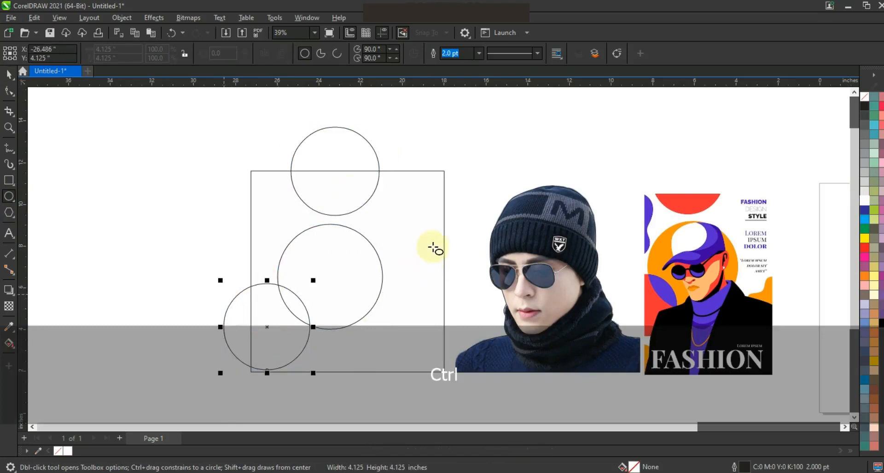
pyautogui.moveTo(218, 148)
pyautogui.mouseDown()
pyautogui.moveTo(246, 201)
pyautogui.moveTo(280, 210)
pyautogui.mouseUp()
pyautogui.click(460, 178)
pyautogui.moveTo(456, 216)
pyautogui.mouseDown()
pyautogui.moveTo(436, 282)
pyautogui.moveTo(442, 276)
pyautogui.mouseUp()
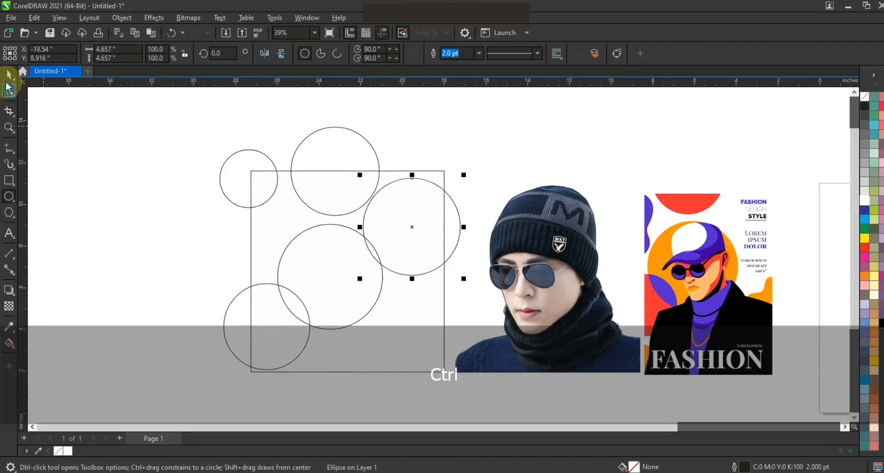
# Step: Move the circle at the rectangle's right edge farther right so it extends more beyond the frame
pyautogui.click(13, 80)
pyautogui.click(48, 75)
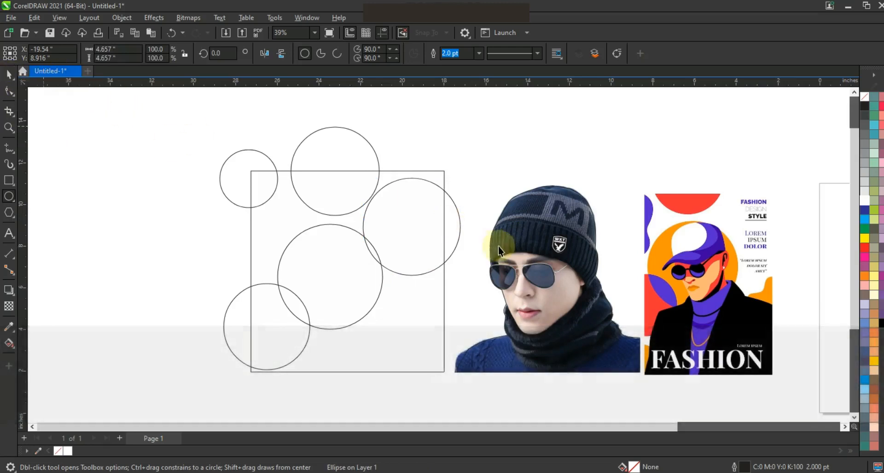
pyautogui.moveTo(456, 231); pyautogui.dragTo(481, 232)
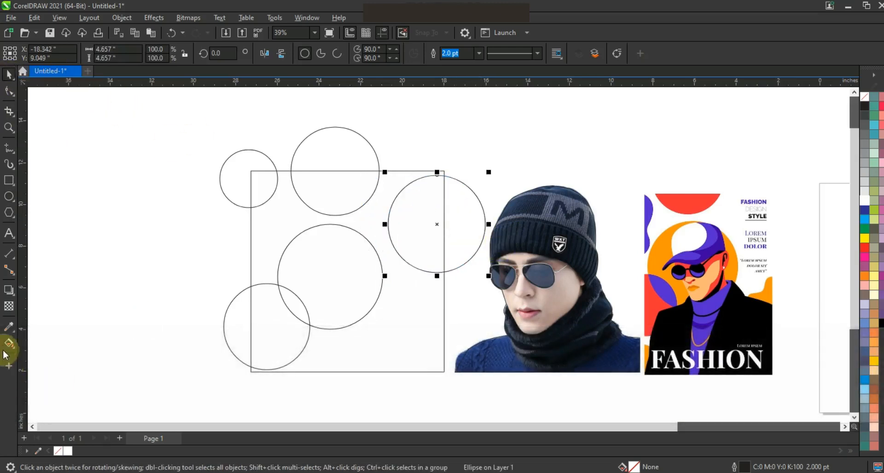
# Step: Fill the top circle with the poster's red and the right circle with its purple, sampling both colors from the poster
pyautogui.click(8, 327)
pyautogui.click(691, 205)
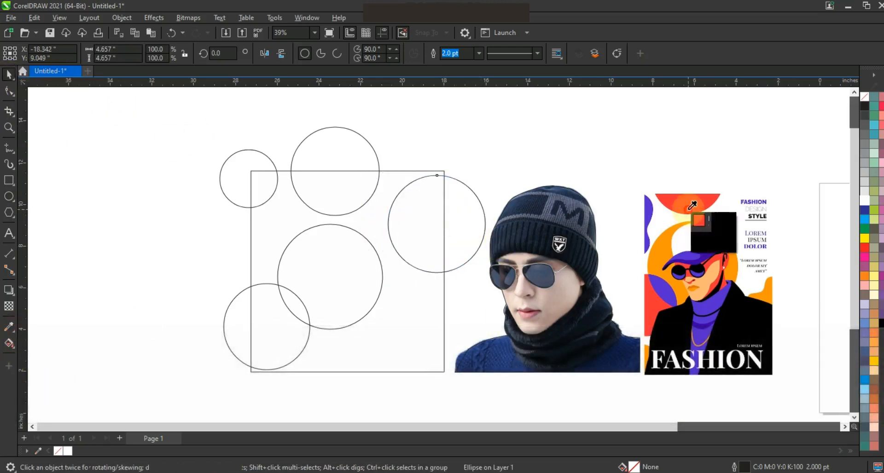
pyautogui.click(340, 193)
pyautogui.click(9, 325)
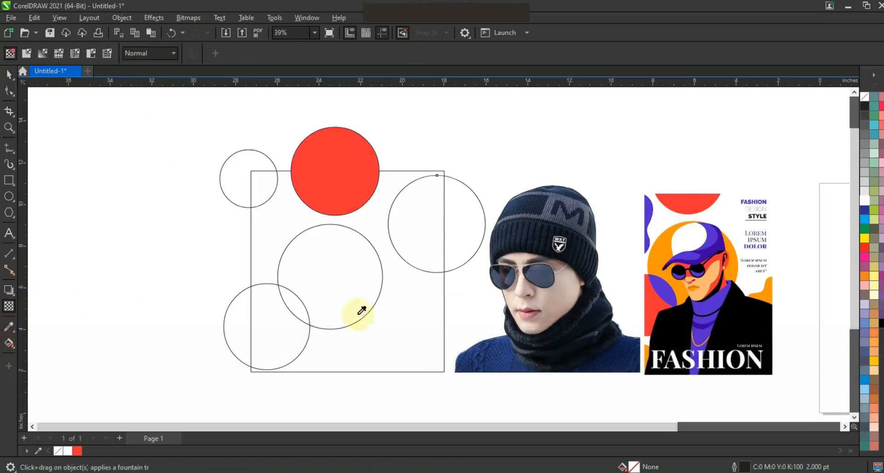
pyautogui.click(649, 211)
pyautogui.click(432, 238)
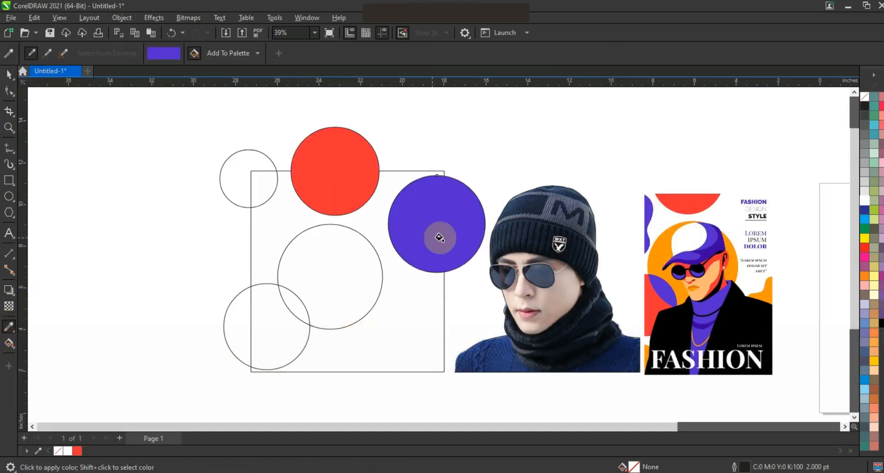
# Step: Sample the orange from the poster and fill the central circle with it
pyautogui.click(10, 291)
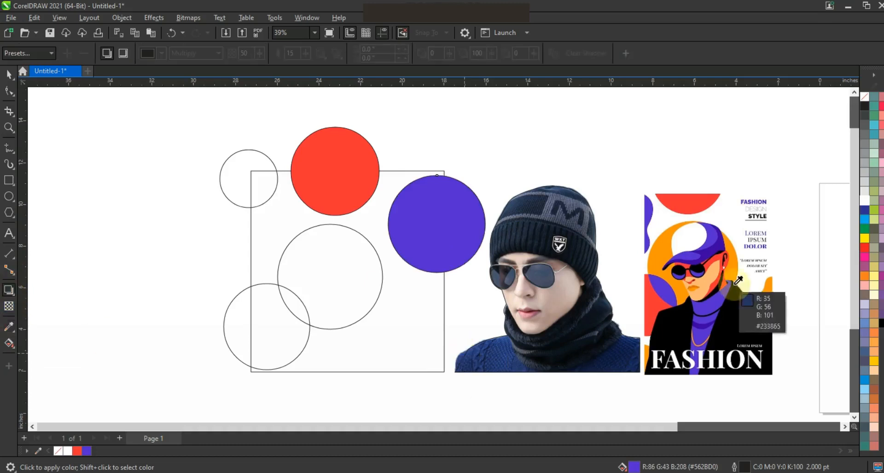
pyautogui.click(652, 260)
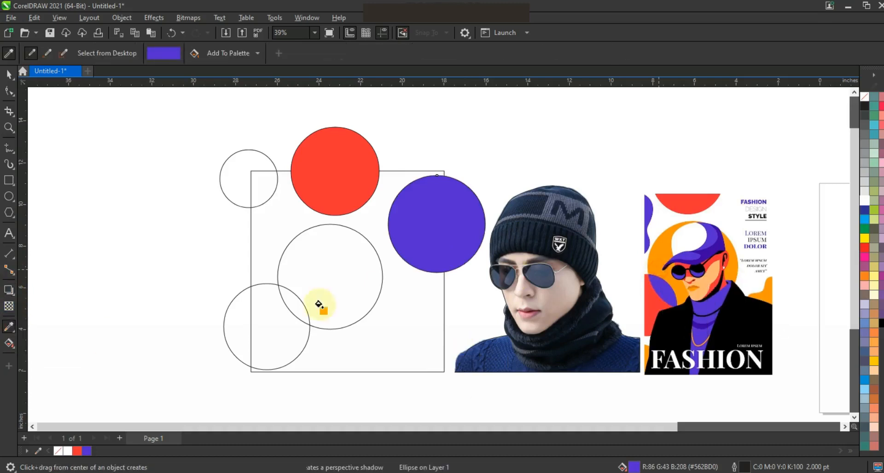
pyautogui.click(321, 302)
pyautogui.click(8, 75)
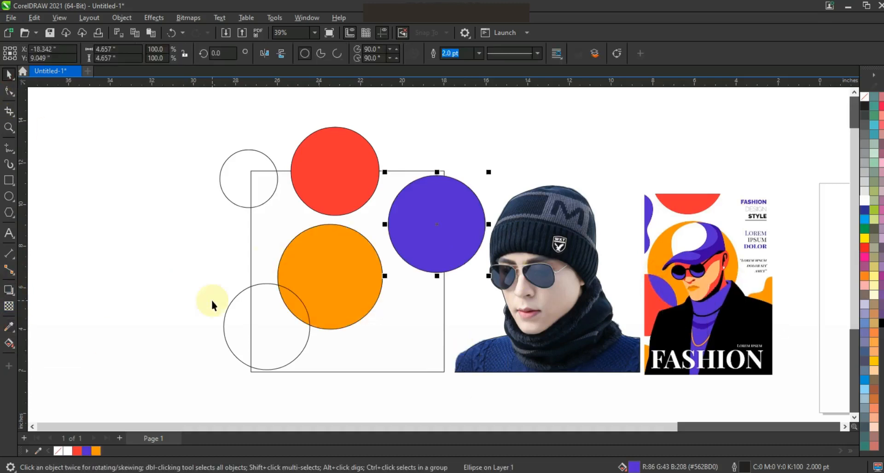
pyautogui.click(212, 299)
# Step: Create a shape from the overlap of the orange and lower-left circles with Smart Fill and color it purple
pyautogui.click(15, 348)
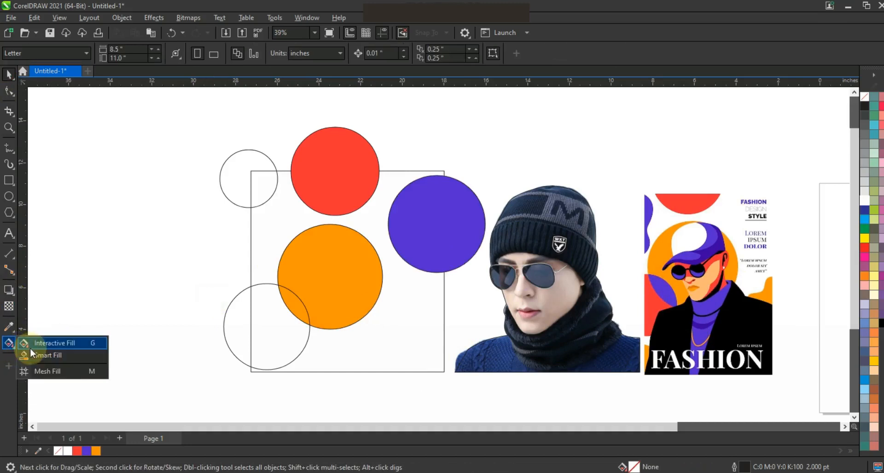
pyautogui.click(33, 351)
pyautogui.click(297, 302)
pyautogui.click(9, 74)
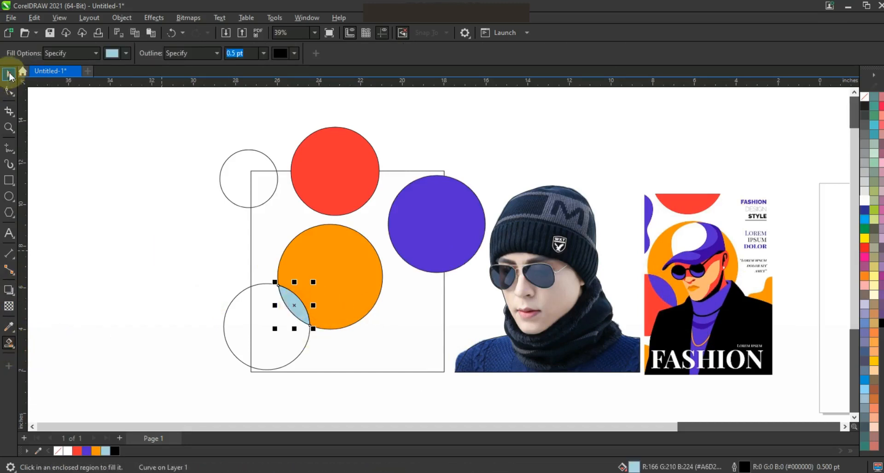
pyautogui.click(86, 451)
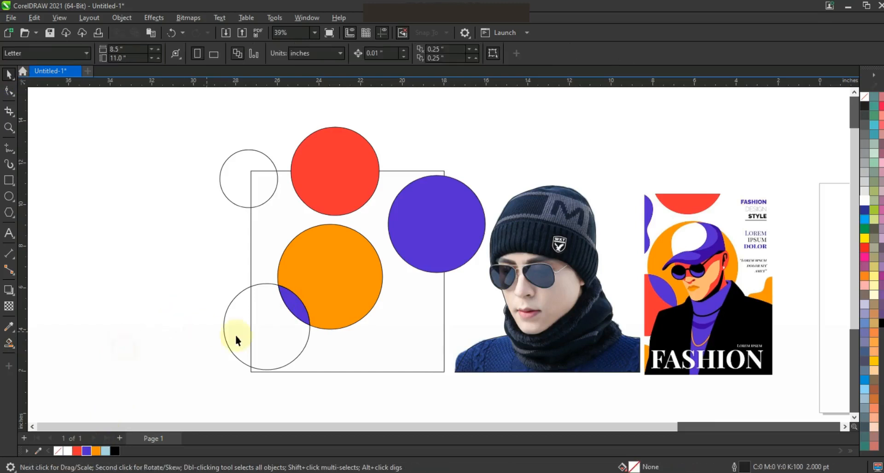
pyautogui.click(250, 335)
pyautogui.click(77, 451)
pyautogui.hotkey('ctrl', 'z')
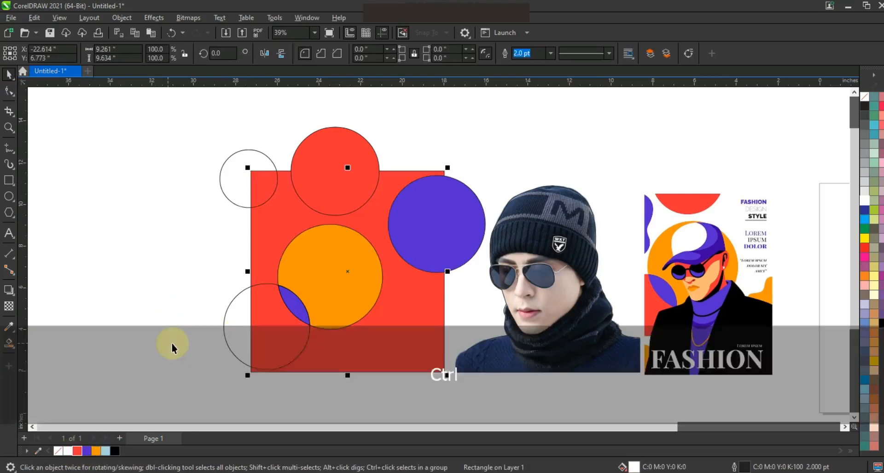
pyautogui.click(171, 343)
# Step: Fill the lower-left circle with the sampled red and the small upper-left circle with the sampled purple
pyautogui.click(227, 337)
pyautogui.click(77, 451)
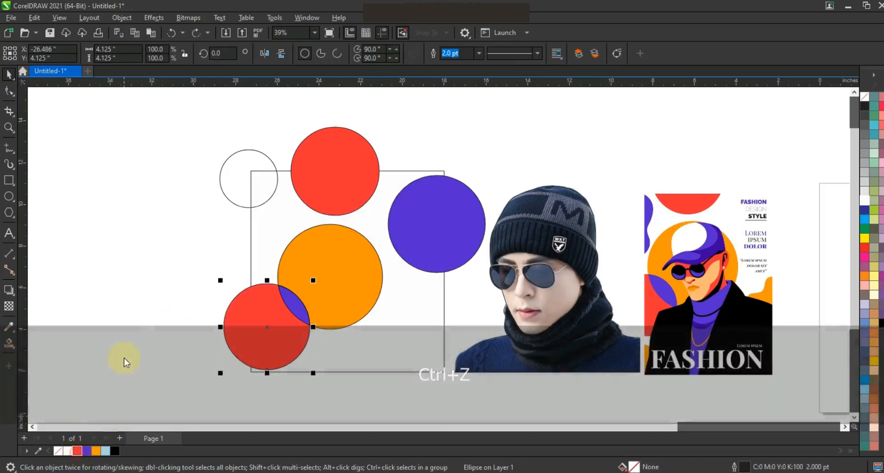
pyautogui.click(144, 318)
pyautogui.click(236, 181)
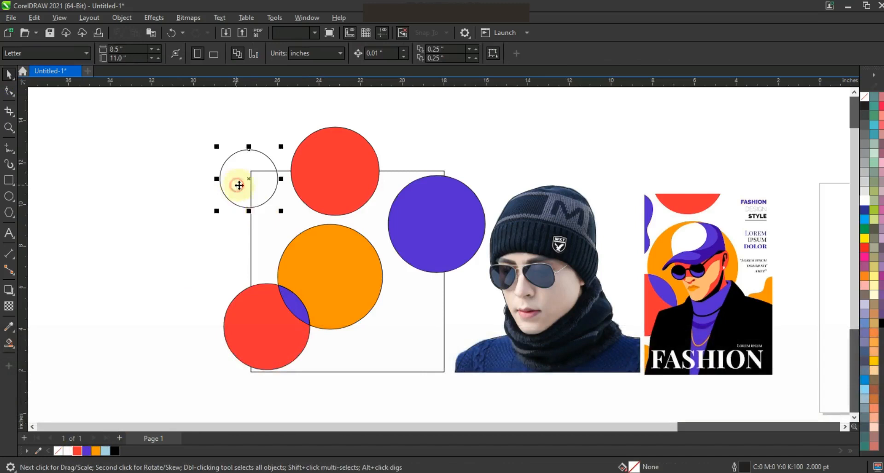
pyautogui.click(86, 451)
# Step: Remove the outlines from all the background circles and their overlap shape
pyautogui.moveTo(176, 112); pyautogui.dragTo(401, 343)
pyautogui.moveTo(473, 383); pyautogui.dragTo(491, 385)
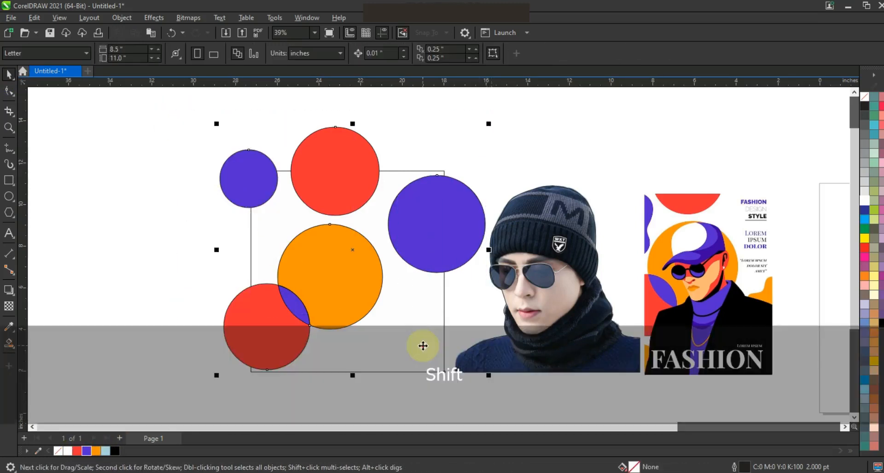
pyautogui.rightClick(865, 96)
pyautogui.click(852, 107)
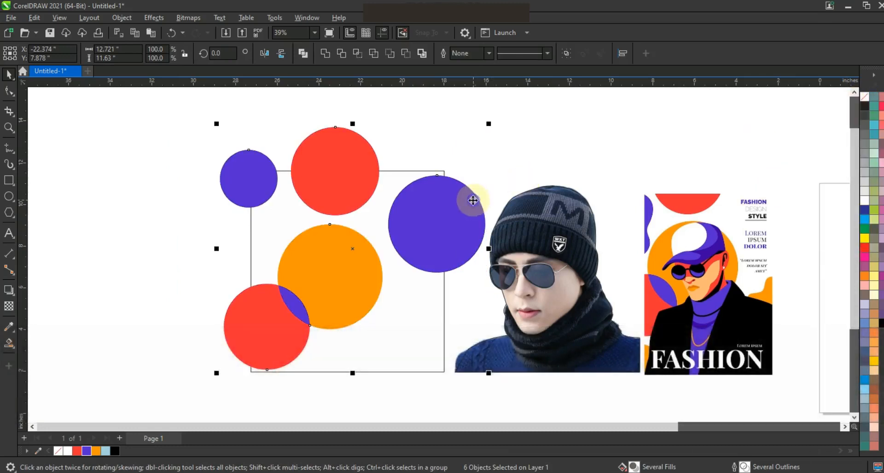
# Step: Place the background circles inside the poster rectangle with PowerClip
pyautogui.rightClick(474, 201)
pyautogui.click(429, 301)
pyautogui.click(429, 301)
pyautogui.click(449, 152)
# Step: Adjust the traced body outline along the shoulder on the photo's left side
pyautogui.click(509, 291)
pyautogui.press('z')
pyautogui.moveTo(342, 296); pyautogui.dragTo(752, 390)
pyautogui.click(9, 91)
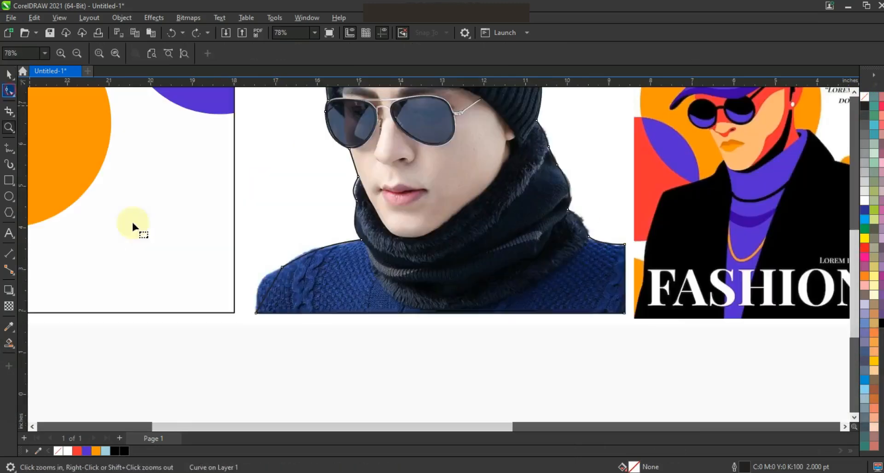
pyautogui.moveTo(276, 286); pyautogui.dragTo(261, 284)
# Step: Draw a three-point Freehand line along the scarf's lower edge on the photo, from one side of the neck to the other
pyautogui.click(13, 146)
pyautogui.press('Escape')
pyautogui.click(357, 238)
pyautogui.click(391, 295)
pyautogui.click(591, 235)
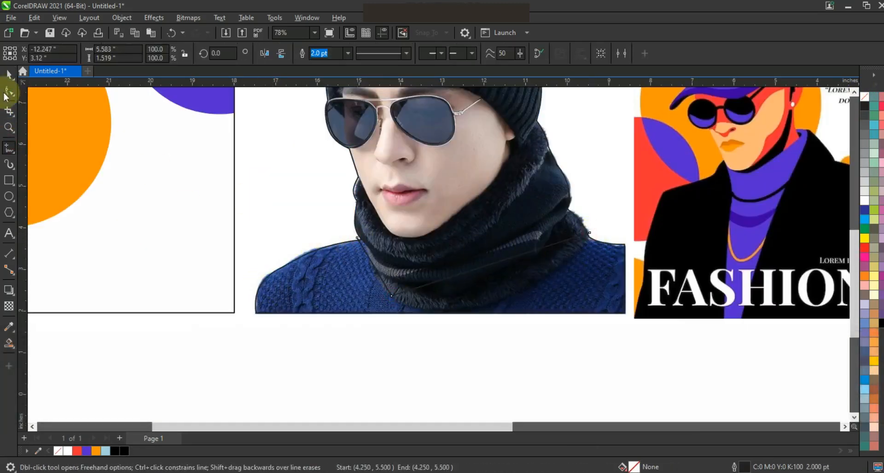
# Step: Bend the segments of the lower scarf line into curves that follow the scarf's bottom edge
pyautogui.click(9, 91)
pyautogui.moveTo(369, 257); pyautogui.dragTo(370, 279)
pyautogui.click(392, 297)
pyautogui.moveTo(456, 275); pyautogui.dragTo(414, 326)
pyautogui.moveTo(525, 256); pyautogui.dragTo(529, 296)
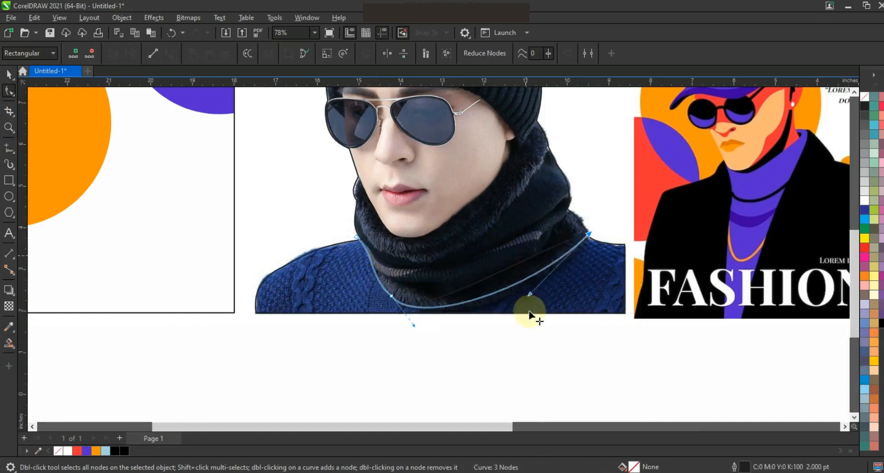
# Step: Trace the scarf's lower fold as a narrow pointed band with the Freehand tool and curve its segments along the fold
pyautogui.click(9, 147)
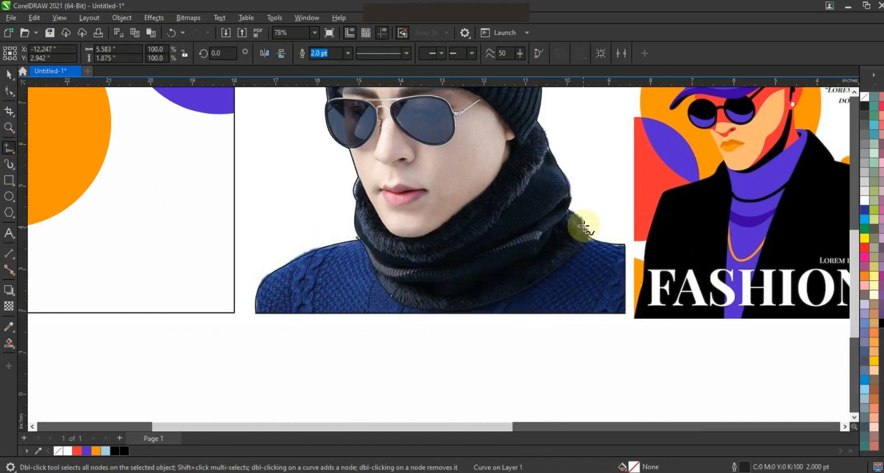
pyautogui.moveTo(584, 227); pyautogui.dragTo(389, 278)
pyautogui.doubleClick(388, 278)
pyautogui.doubleClick(578, 212)
pyautogui.click(589, 224)
pyautogui.click(10, 91)
pyautogui.moveTo(176, 144); pyautogui.dragTo(682, 313)
pyautogui.click(170, 53)
pyautogui.moveTo(476, 270)
pyautogui.mouseDown()
pyautogui.moveTo(452, 252)
pyautogui.moveTo(468, 272)
pyautogui.mouseUp()
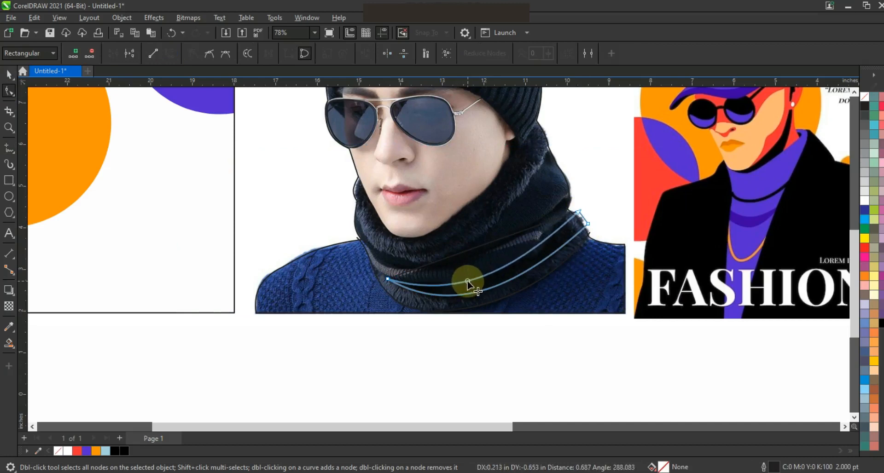
# Step: Draw a four-point Freehand line across the neck for the edges of the scarf's upper folds
pyautogui.click(9, 149)
pyautogui.click(552, 143)
pyautogui.doubleClick(351, 212)
pyautogui.doubleClick(347, 226)
pyautogui.click(573, 196)
# Step: Convert the upper fold line to curves and bend it to follow the scarf's upper folds on the photo
pyautogui.click(10, 91)
pyautogui.moveTo(293, 143); pyautogui.dragTo(591, 276)
pyautogui.moveTo(579, 143); pyautogui.dragTo(322, 257)
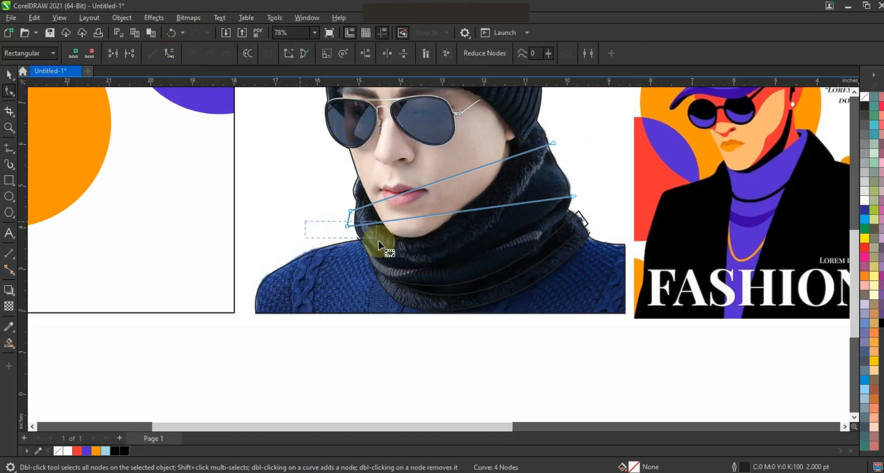
pyautogui.moveTo(410, 247); pyautogui.dragTo(415, 307)
pyautogui.moveTo(499, 207); pyautogui.dragTo(519, 231)
pyautogui.moveTo(364, 180); pyautogui.dragTo(331, 219)
pyautogui.moveTo(418, 188); pyautogui.dragTo(386, 265)
pyautogui.moveTo(482, 170); pyautogui.dragTo(502, 250)
pyautogui.moveTo(380, 263); pyautogui.dragTo(389, 290)
pyautogui.moveTo(502, 250); pyautogui.dragTo(643, 365)
# Step: Draw a Freehand line along the scarf's top edge under the jaw and chin
pyautogui.click(9, 127)
pyautogui.rightClick(382, 202)
pyautogui.click(9, 149)
pyautogui.click(538, 175)
pyautogui.doubleClick(511, 214)
pyautogui.doubleClick(452, 281)
pyautogui.doubleClick(311, 299)
# Step: Convert the jaw line to curves and shape it to the edge between face and scarf
pyautogui.click(9, 92)
pyautogui.moveTo(140, 127); pyautogui.dragTo(554, 373)
pyautogui.click(169, 53)
pyautogui.hotkey('shift', 'F2')
pyautogui.press('Escape')
pyautogui.moveTo(178, 297); pyautogui.dragTo(178, 294)
pyautogui.press('F3')
pyautogui.moveTo(291, 303); pyautogui.dragTo(352, 361)
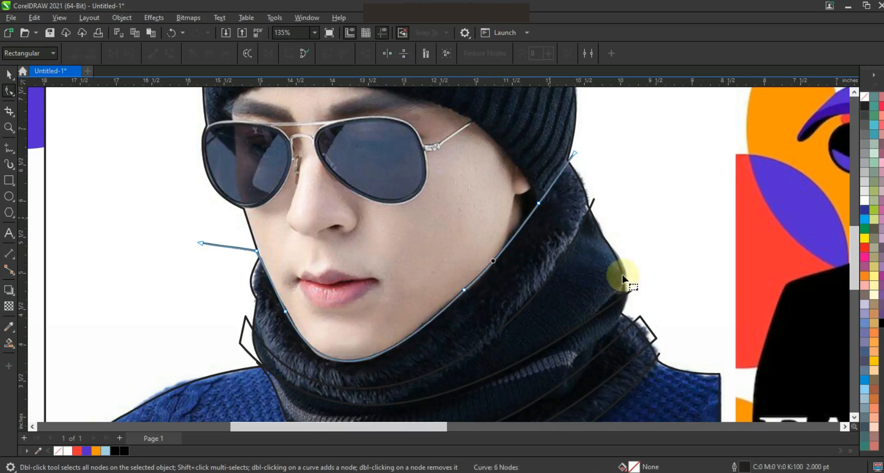
# Step: Move the traced body outline and scarf lines from the photo onto the poster rectangle and bring them to the front
pyautogui.press('F3')
pyautogui.click(6, 75)
pyautogui.moveTo(543, 342); pyautogui.dragTo(329, 170)
pyautogui.keyDown('shift'); pyautogui.click(438, 131); pyautogui.keyUp('shift')
pyautogui.moveTo(428, 238); pyautogui.dragTo(266, 237)
pyautogui.hotkey('ctrl', 'z')
pyautogui.moveTo(432, 213); pyautogui.dragTo(264, 218)
pyautogui.hotkey('shift', 'pageup')
# Step: Sample the light skin tone from the reference poster and fill the traced body silhouette with it
pyautogui.click(323, 307)
pyautogui.click(267, 192)
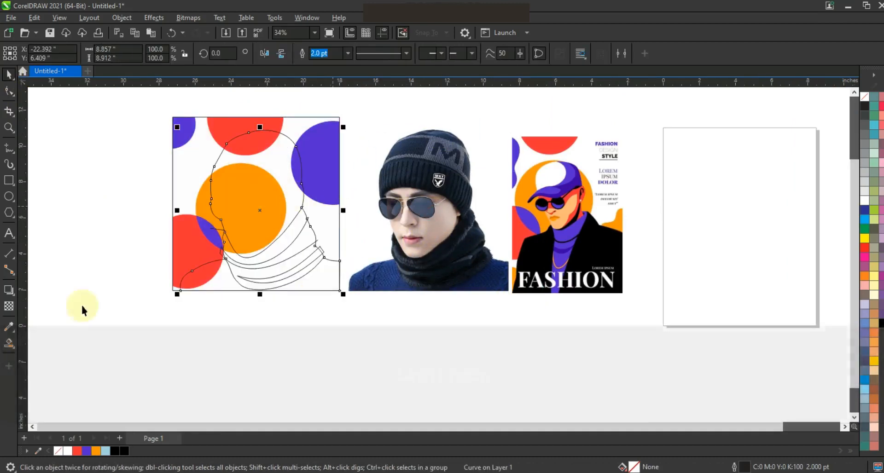
pyautogui.click(9, 327)
pyautogui.click(574, 201)
pyautogui.click(252, 208)
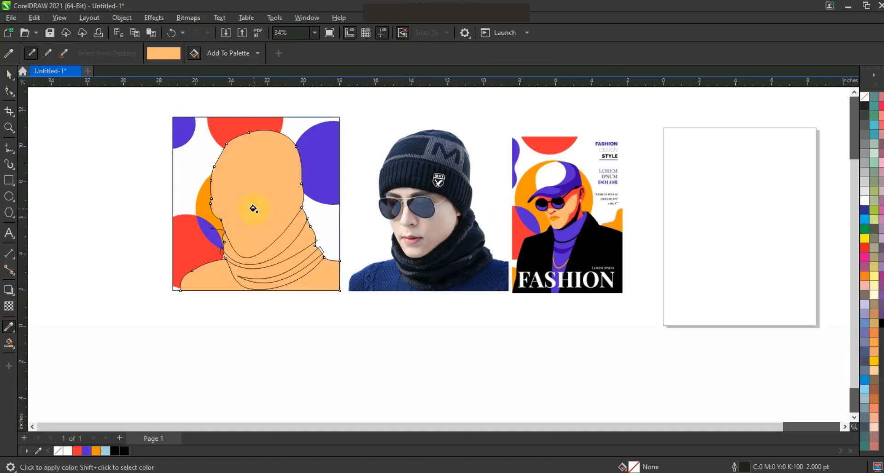
pyautogui.click(9, 74)
# Step: Create separate light-blue shapes for the coat and the scarf sections with Smart Fill
pyautogui.click(629, 322)
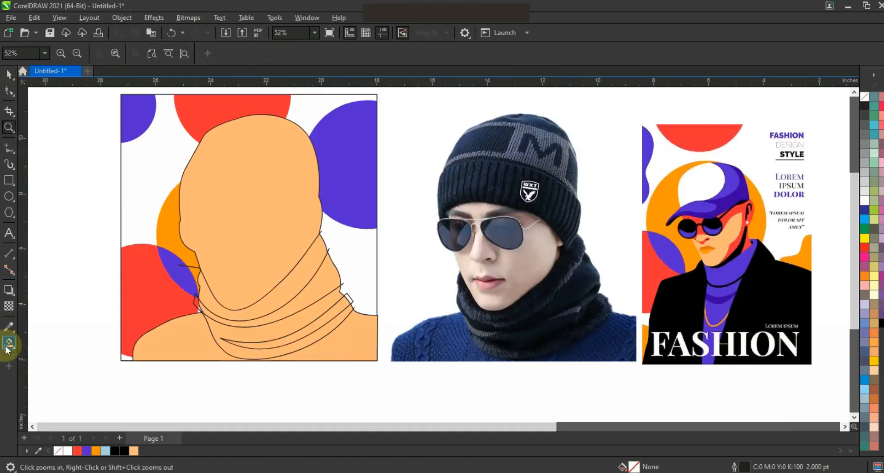
pyautogui.click(8, 343)
pyautogui.click(341, 350)
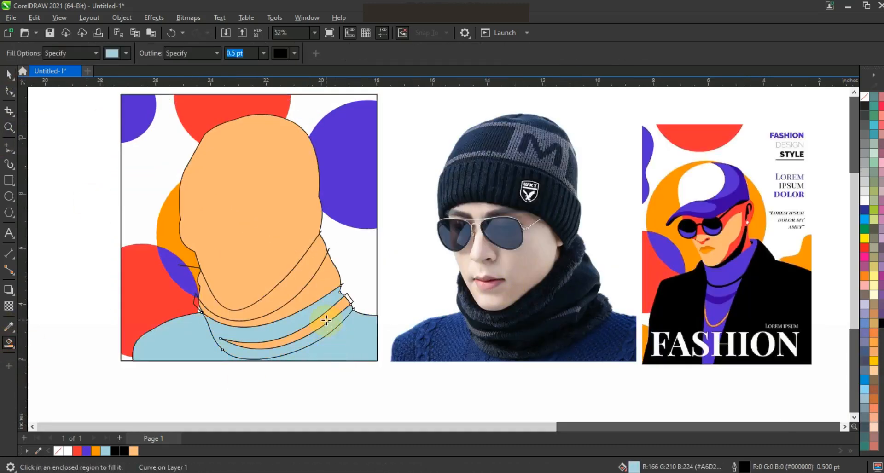
# Step: Delete the leftover traced lines that stick out beside the scarf
pyautogui.click(9, 74)
pyautogui.click(79, 202)
pyautogui.click(191, 269)
pyautogui.click(195, 297)
pyautogui.press('Delete')
pyautogui.click(195, 268)
pyautogui.click(350, 300)
pyautogui.press('Delete')
# Step: Fill the coat shape black and the scarf's two wide sections purple
pyautogui.click(367, 320)
pyautogui.click(882, 324)
pyautogui.click(327, 330)
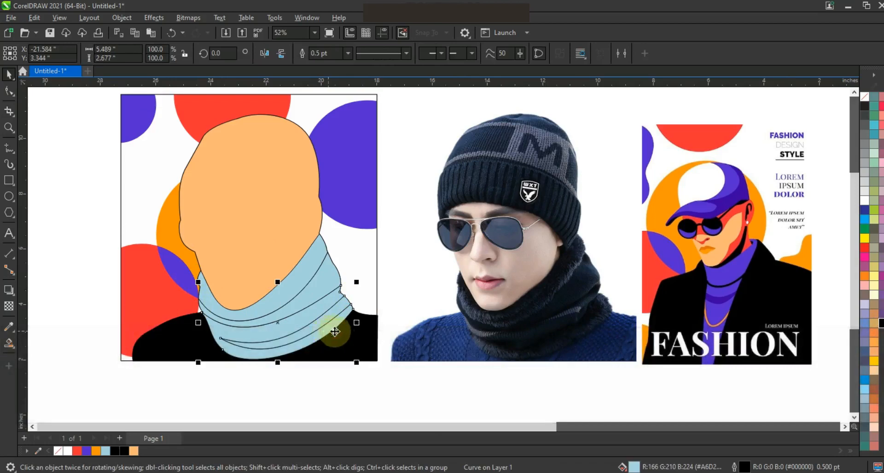
pyautogui.keyDown('shift'); pyautogui.click(328, 287); pyautogui.keyUp('shift')
pyautogui.click(86, 451)
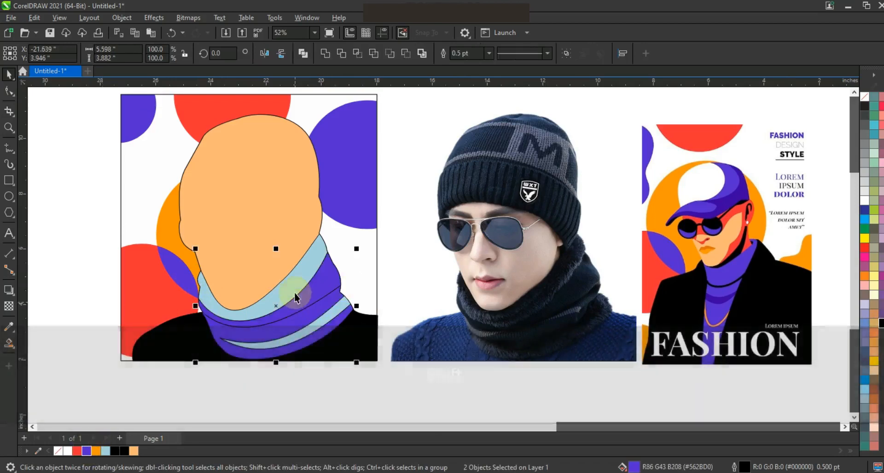
# Step: Fill the scarf's narrow lower fold black and its upper collar section with a darkened purple
pyautogui.click(317, 318)
pyautogui.click(121, 452)
pyautogui.click(289, 287)
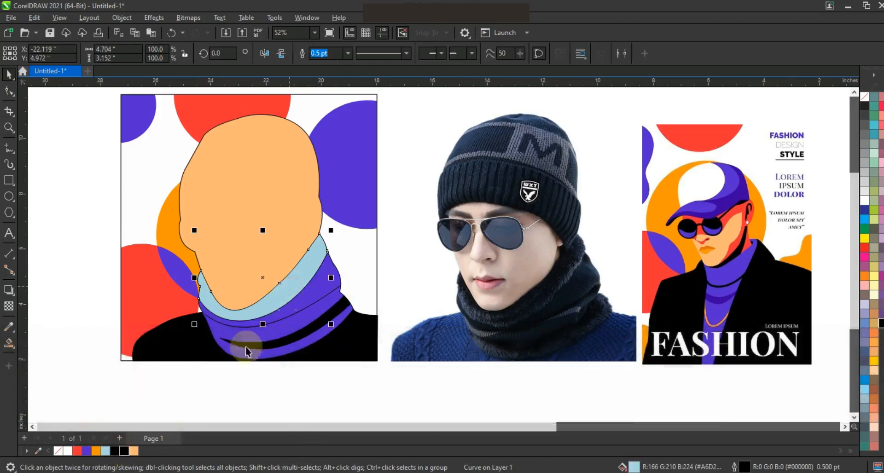
pyautogui.click(122, 451)
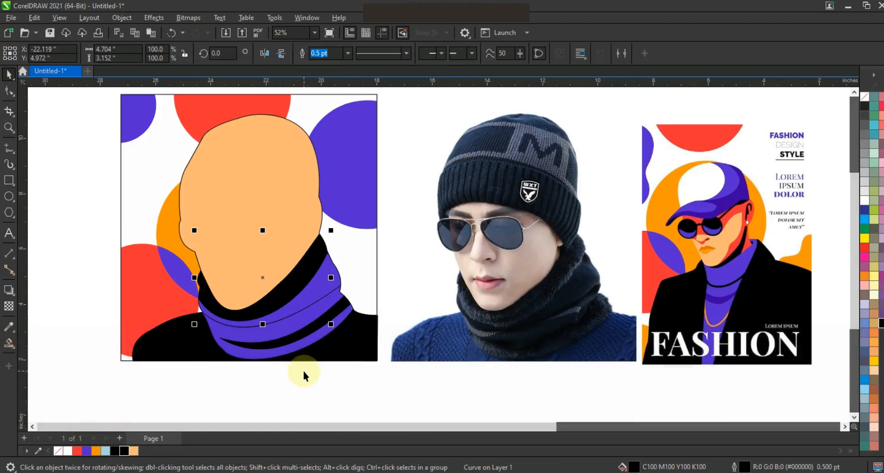
pyautogui.click(86, 451)
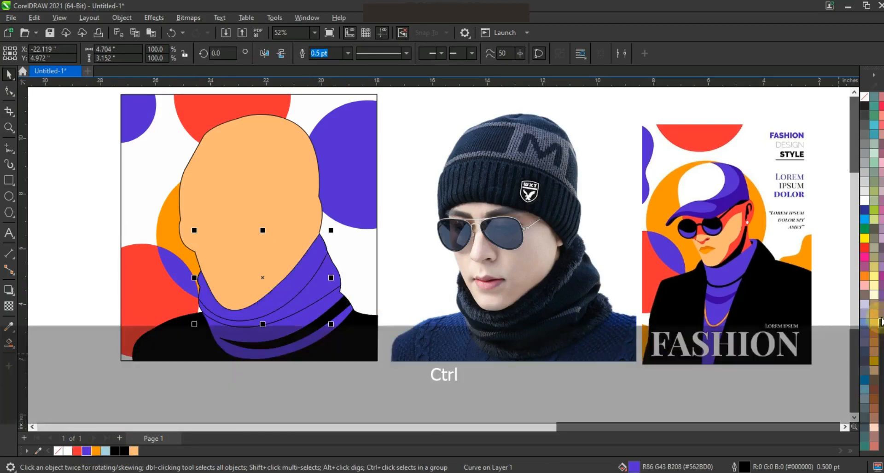
pyautogui.press('Escape')
# Step: Draw a Freehand line along the beanie's lower edge on the photo, from the brow across the forehead to the neck
pyautogui.scroll(-2, 411, 348)
pyautogui.click(9, 129)
pyautogui.moveTo(249, 156); pyautogui.dragTo(627, 325)
pyautogui.moveTo(313, 136); pyautogui.dragTo(629, 342)
pyautogui.click(9, 147)
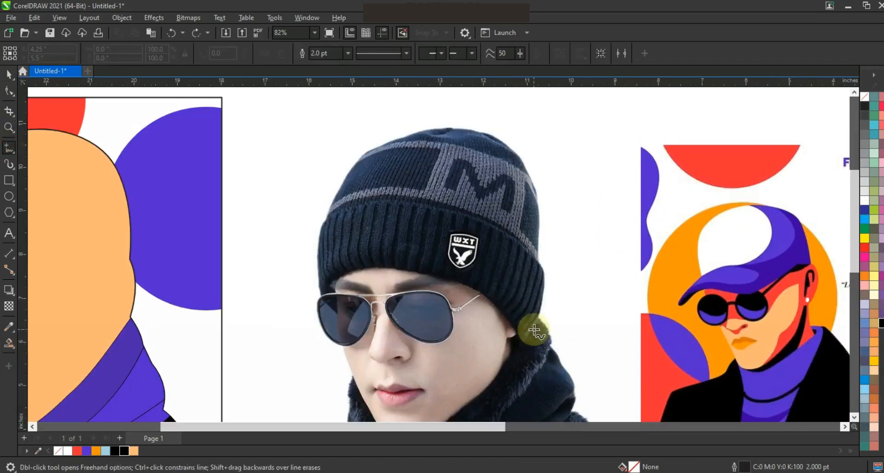
pyautogui.doubleClick(338, 294)
pyautogui.doubleClick(388, 267)
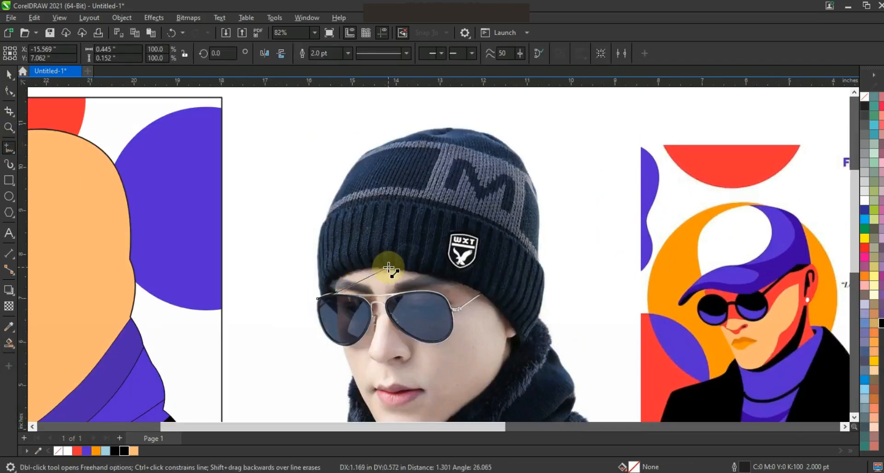
pyautogui.click(520, 342)
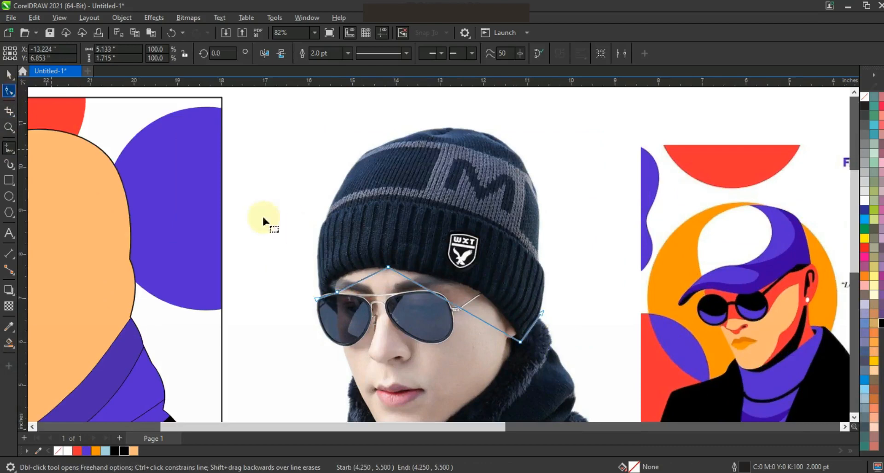
# Step: Bend the beanie edge line into curves and adjust its nodes and ends to match the photo
pyautogui.press('F10')
pyautogui.moveTo(469, 293); pyautogui.dragTo(471, 289)
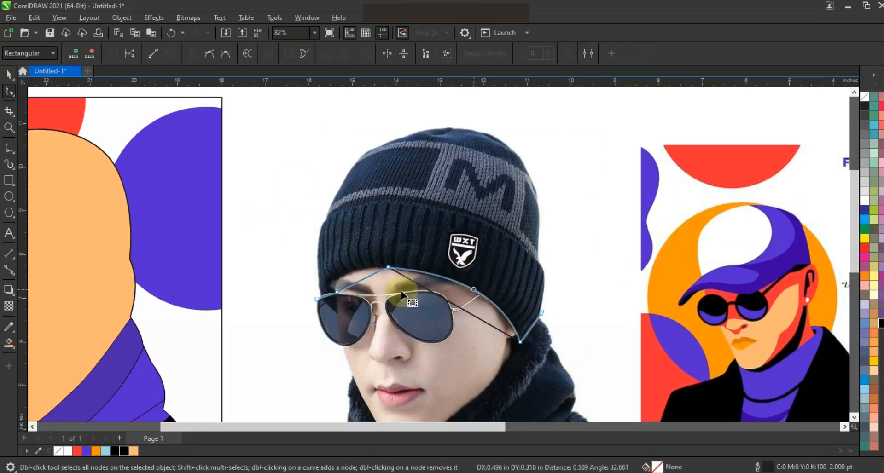
pyautogui.moveTo(335, 292); pyautogui.dragTo(369, 275)
pyautogui.moveTo(352, 279); pyautogui.dragTo(346, 269)
pyautogui.moveTo(342, 277); pyautogui.dragTo(336, 270)
pyautogui.moveTo(316, 300); pyautogui.dragTo(313, 295)
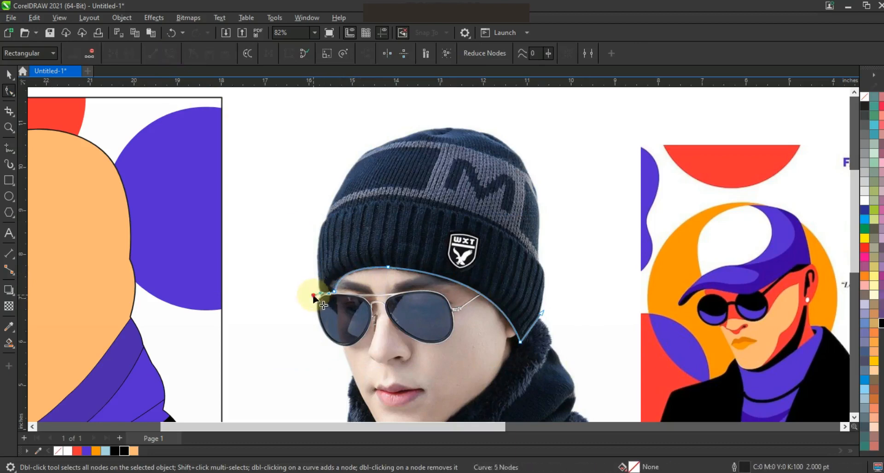
pyautogui.moveTo(542, 313); pyautogui.dragTo(544, 312)
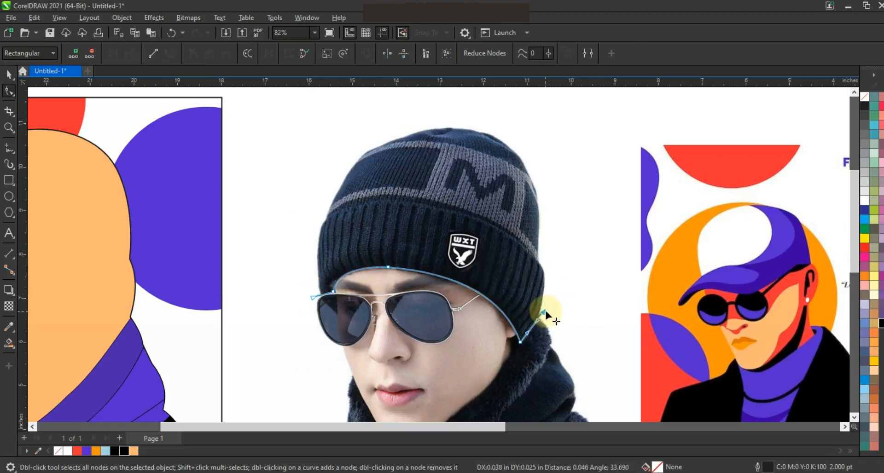
# Step: Move the beanie edge line onto the poster figure and create the beanie shape above it with Smart Fill
pyautogui.click(9, 75)
pyautogui.press('F3')
pyautogui.moveTo(433, 257); pyautogui.dragTo(290, 260)
pyautogui.click(9, 342)
pyautogui.click(271, 216)
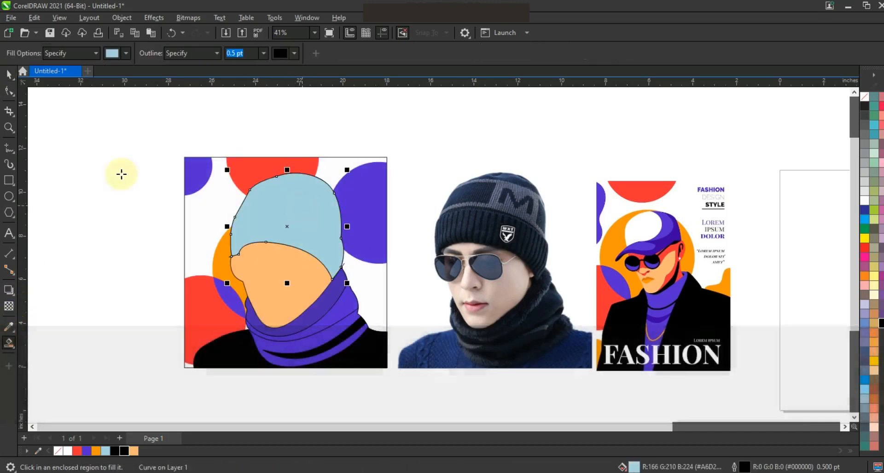
# Step: Fill the beanie shape black and delete the leftover beanie edge line
pyautogui.click(9, 74)
pyautogui.click(125, 450)
pyautogui.click(124, 343)
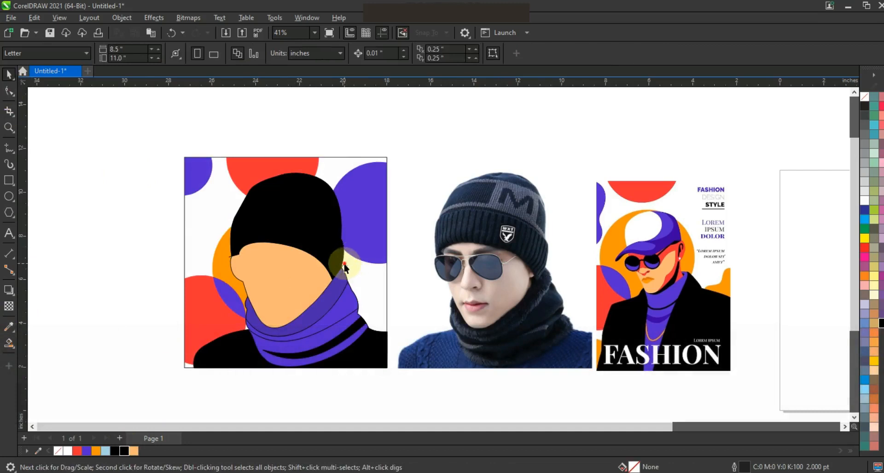
pyautogui.press('Delete')
# Step: Draw a closed Freehand outline along the upper lip on the photo, with straight segments and a base between the mouth corners
pyautogui.click(9, 128)
pyautogui.moveTo(396, 204); pyautogui.dragTo(586, 341)
pyautogui.moveTo(309, 282); pyautogui.dragTo(633, 384)
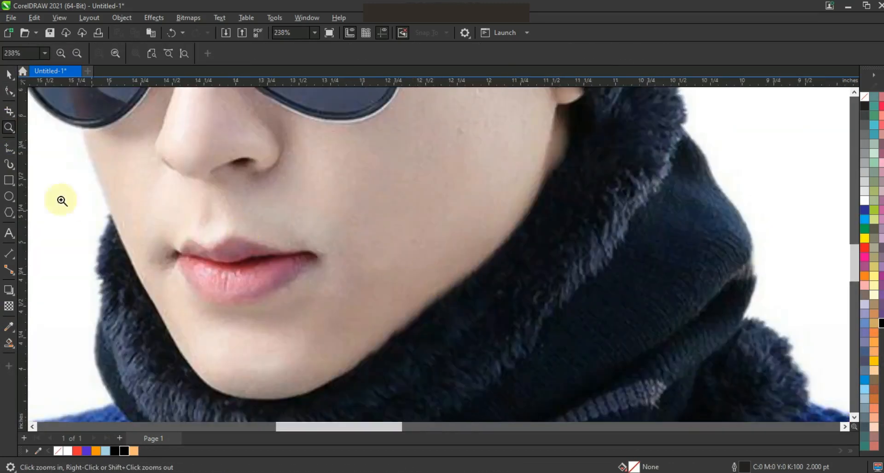
pyautogui.click(8, 148)
pyautogui.click(320, 256)
pyautogui.click(231, 235)
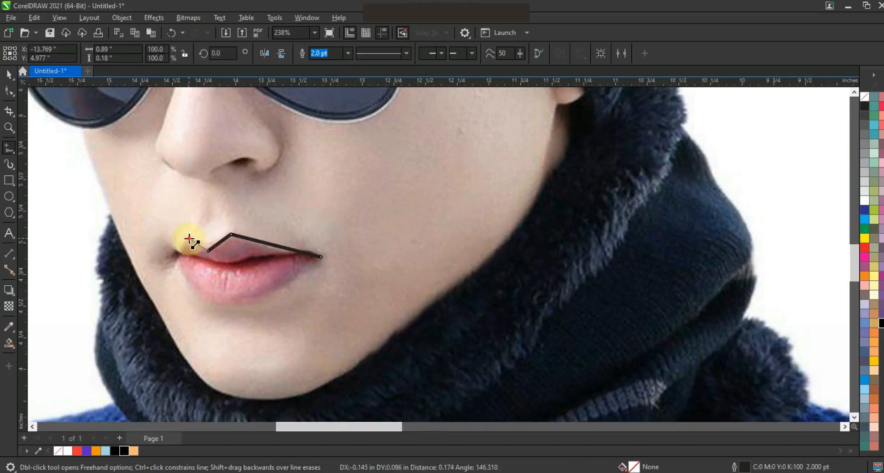
pyautogui.click(175, 255)
pyautogui.click(321, 257)
# Step: Curve the lip outline's segments around the lower and upper lips and adjust its corner
pyautogui.click(9, 90)
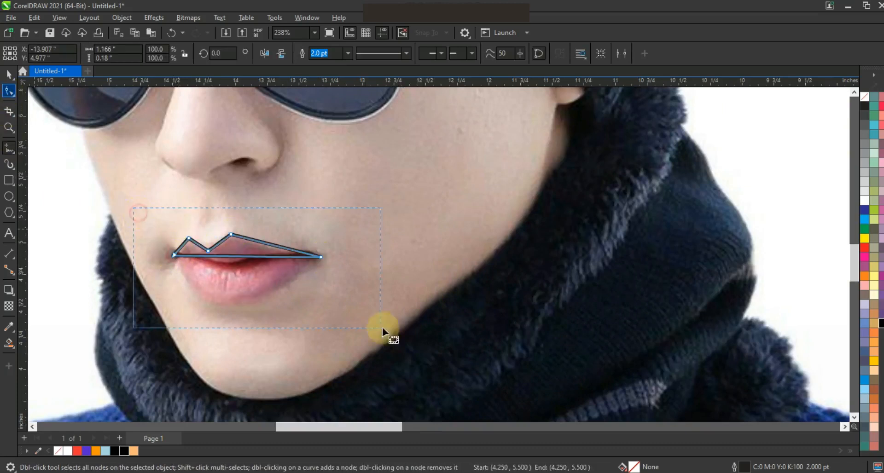
pyautogui.moveTo(224, 285); pyautogui.dragTo(214, 302)
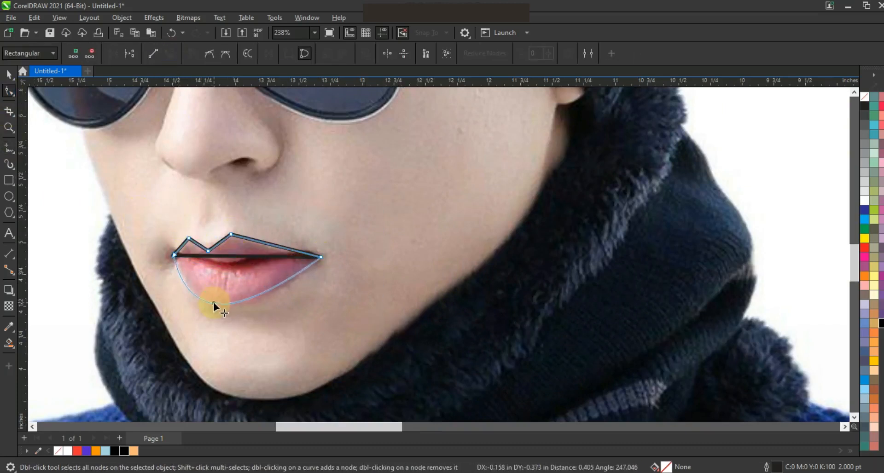
pyautogui.click(274, 248)
pyautogui.moveTo(176, 255); pyautogui.dragTo(178, 257)
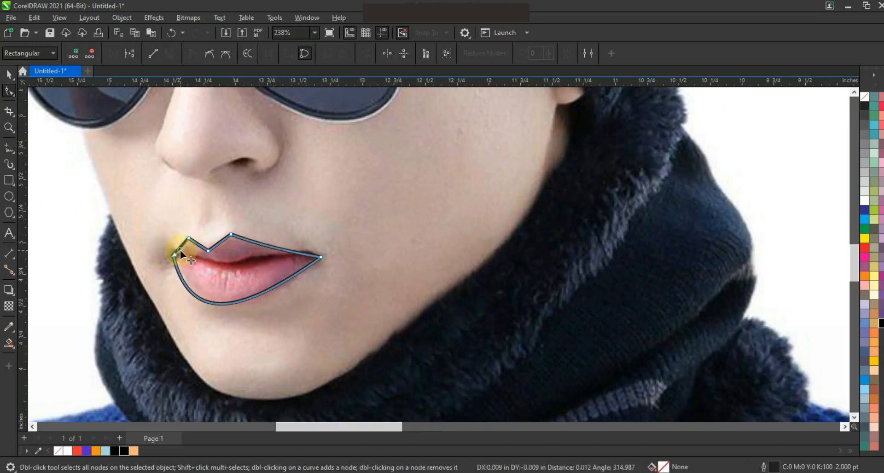
# Step: Draw a Freehand mouth line with straight segments from corner to corner between the lips on the photo
pyautogui.press('F5')
pyautogui.click(321, 257)
pyautogui.doubleClick(229, 267)
pyautogui.click(162, 252)
# Step: Curve the mouth line's segments to follow the parting of the lips
pyautogui.click(9, 91)
pyautogui.press('F10')
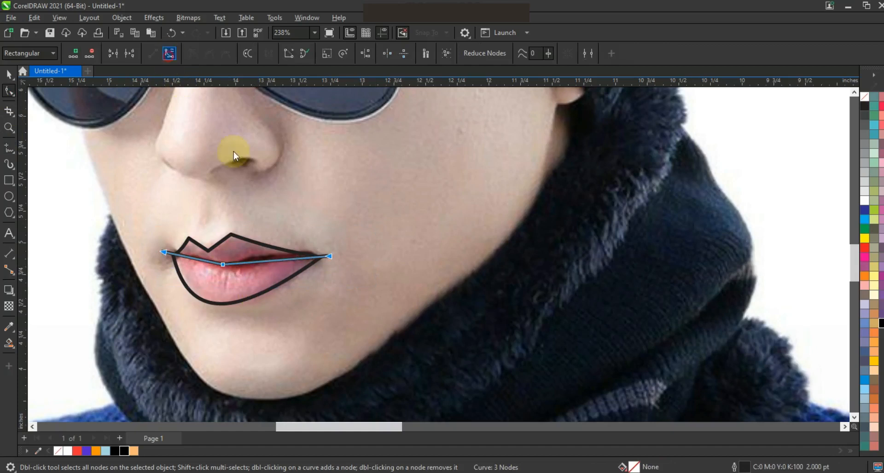
pyautogui.moveTo(294, 258); pyautogui.dragTo(257, 258)
pyautogui.moveTo(198, 260); pyautogui.dragTo(163, 254)
pyautogui.moveTo(222, 264); pyautogui.dragTo(214, 262)
pyautogui.click(8, 74)
pyautogui.press('F3')
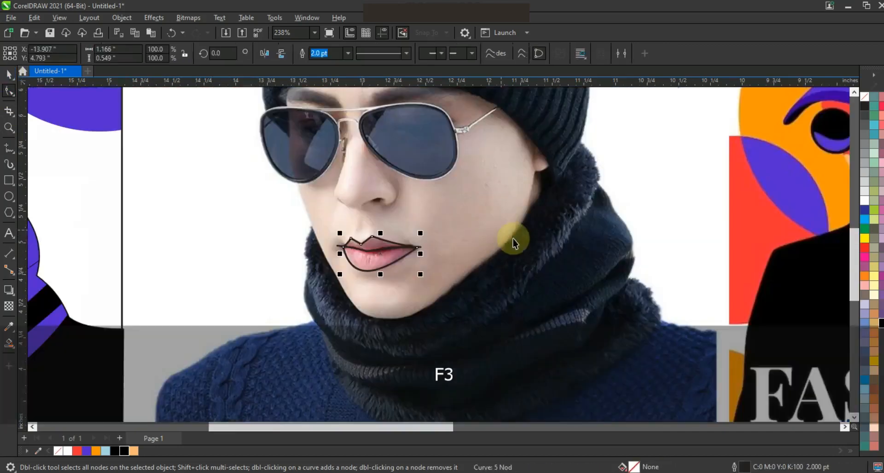
# Step: Create separate lower and upper lip shapes from the traced lip lines with Smart Fill
pyautogui.click(8, 343)
pyautogui.click(365, 260)
pyautogui.click(373, 244)
pyautogui.click(9, 74)
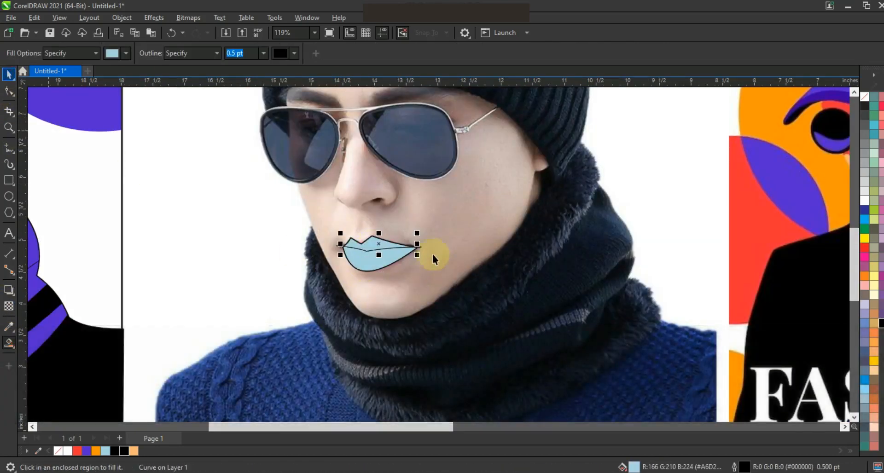
pyautogui.press('Escape')
pyautogui.click(420, 247)
# Step: Color the lower lip orange and the upper lip darker orange, sampled from the reference poster, and remove the lips' outlines
pyautogui.press('F3')
pyautogui.click(9, 326)
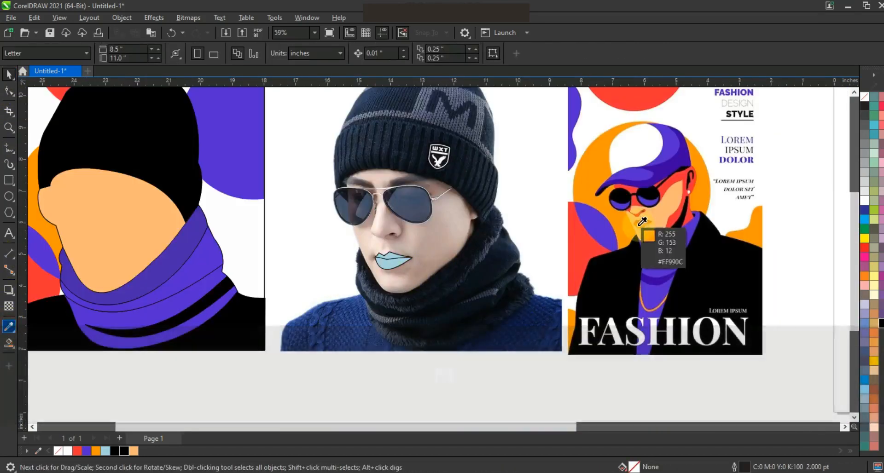
pyautogui.click(639, 226)
pyautogui.click(380, 262)
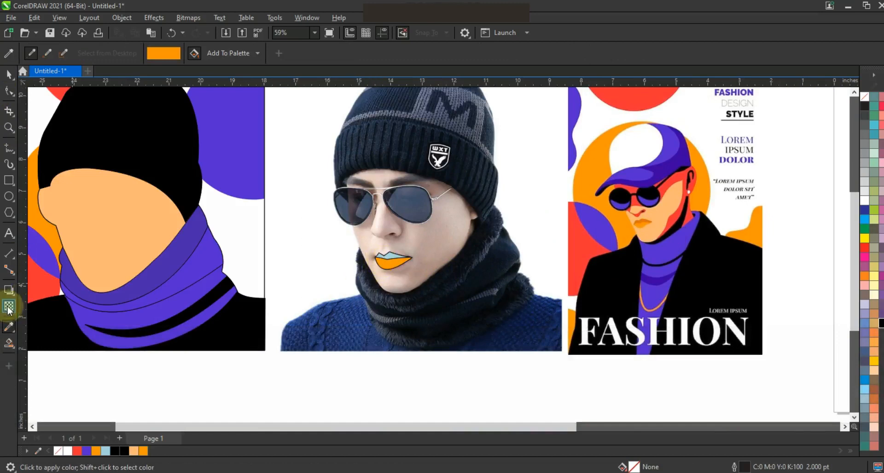
pyautogui.keyDown('shift'); pyautogui.click(637, 226); pyautogui.keyUp('shift')
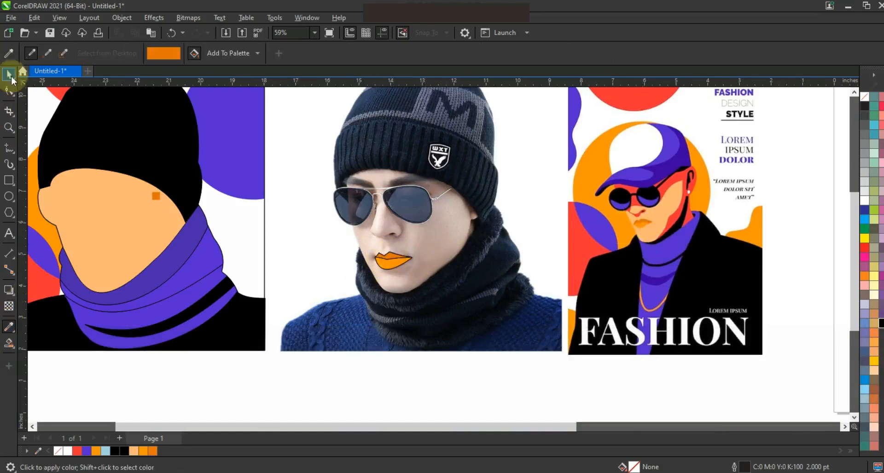
pyautogui.click(9, 74)
pyautogui.click(290, 237)
pyautogui.moveTo(350, 237); pyautogui.dragTo(357, 249)
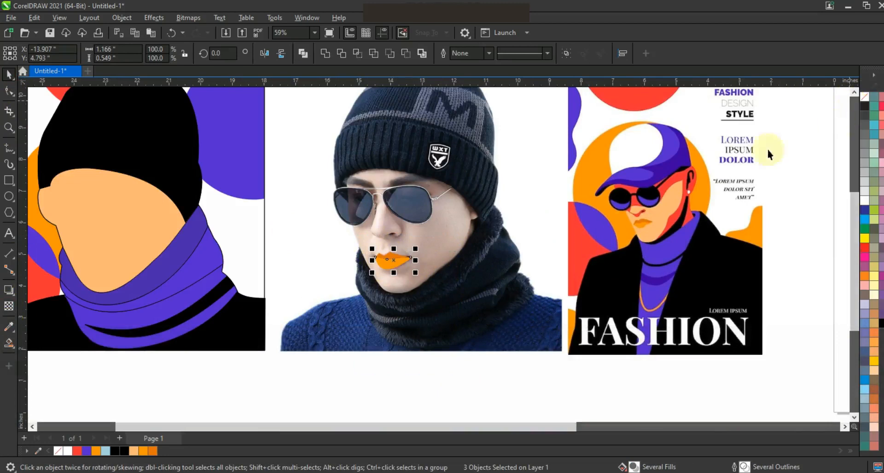
# Step: Draw a Freehand face shadow line on the photo across the sunglasses, down the cheek and past the chin
pyautogui.click(9, 148)
pyautogui.moveTo(328, 196)
pyautogui.mouseDown()
pyautogui.moveTo(402, 213)
pyautogui.moveTo(447, 201)
pyautogui.mouseUp()
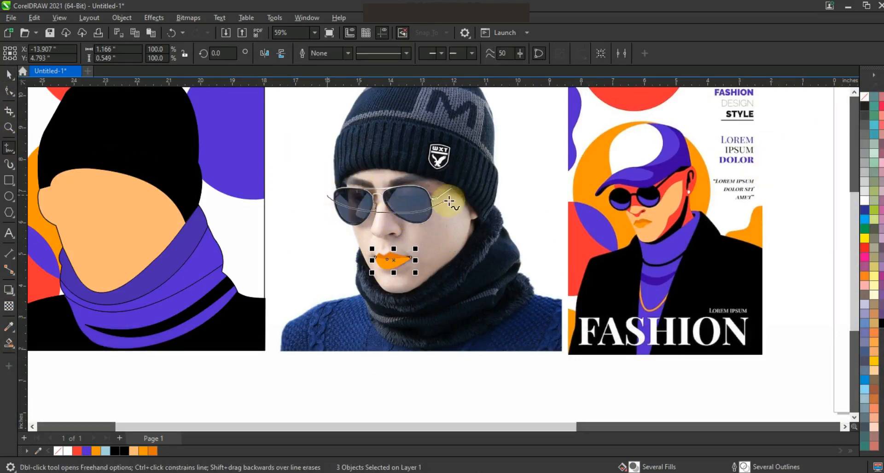
pyautogui.moveTo(406, 284)
pyautogui.mouseDown()
pyautogui.moveTo(369, 295)
pyautogui.moveTo(326, 287)
pyautogui.mouseUp()
pyautogui.click(8, 74)
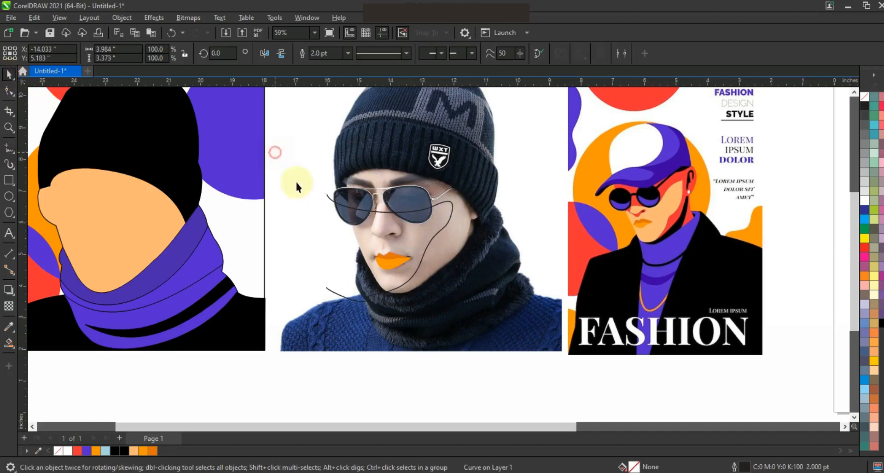
# Step: Move the orange lips and the face shadow line together onto the poster figure's face
pyautogui.moveTo(278, 150); pyautogui.dragTo(360, 252)
pyautogui.hotkey('ctrl', 'z')
pyautogui.scroll(-1, 423, 294)
pyautogui.press('Escape')
pyautogui.moveTo(462, 337); pyautogui.dragTo(362, 228)
pyautogui.moveTo(406, 279); pyautogui.dragTo(259, 268)
pyautogui.hotkey('ctrl', 'z')
pyautogui.hotkey('ctrl', 'z')
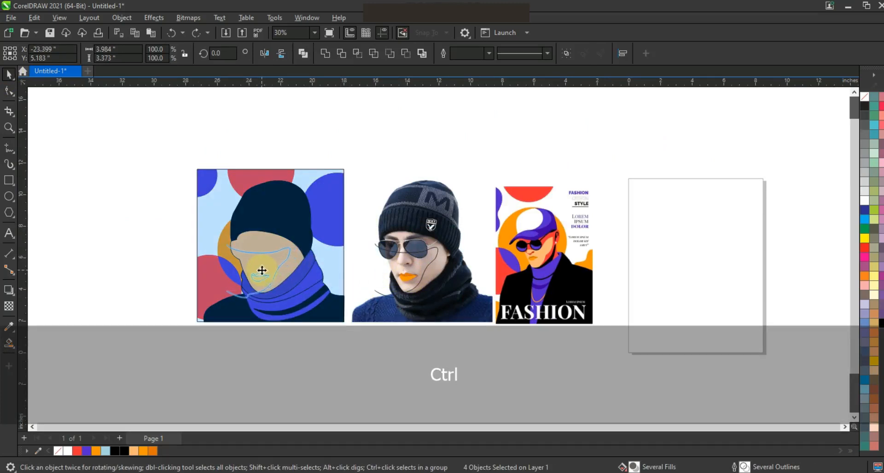
# Step: Create the shadow area of the poster figure's face with Smart Fill and color it red
pyautogui.click(9, 343)
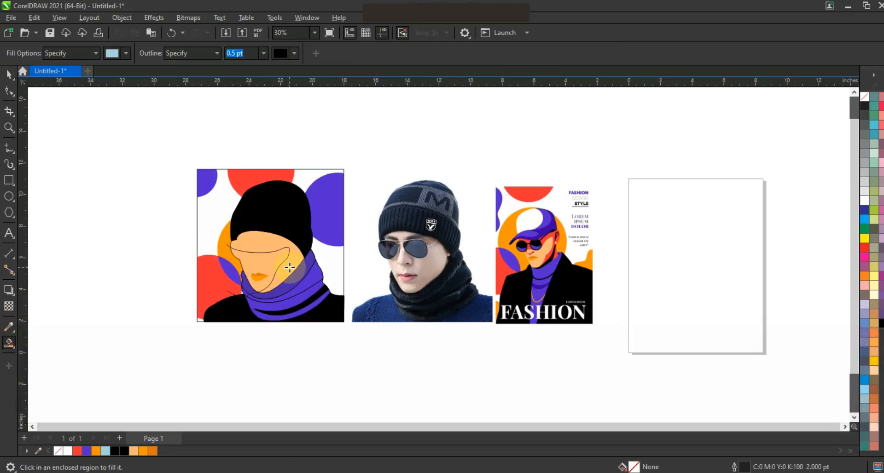
pyautogui.click(9, 73)
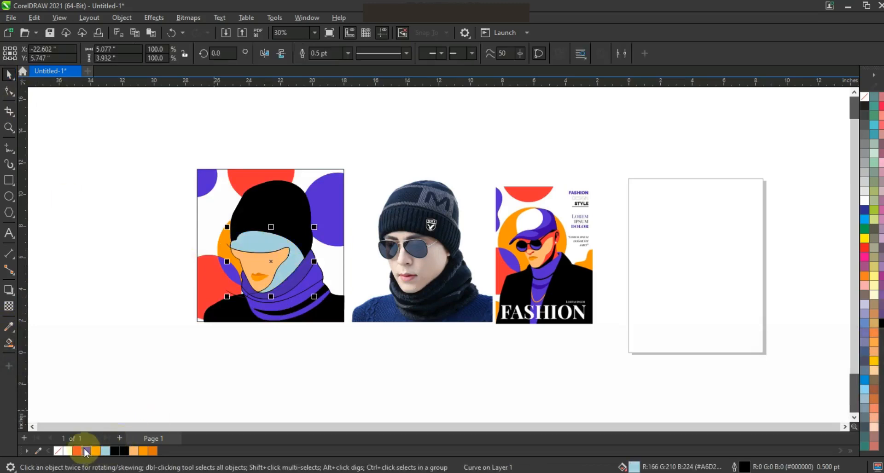
pyautogui.click(77, 451)
# Step: Delete the leftover face shadow line and remove the red shadow's outline
pyautogui.click(189, 379)
pyautogui.click(234, 296)
pyautogui.press('Delete')
pyautogui.click(292, 270)
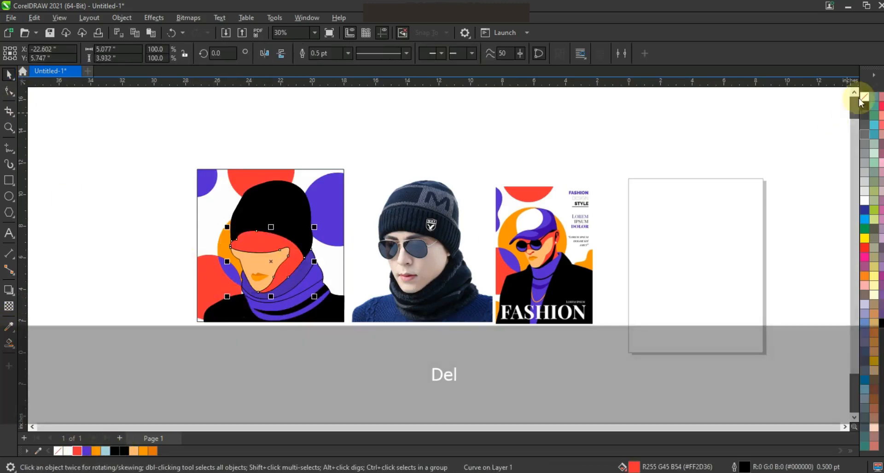
pyautogui.rightClick(864, 97)
pyautogui.click(827, 105)
pyautogui.click(576, 136)
# Step: Draw a closed Freehand shadow shape along the photo's cheek and jaw and move it onto the poster figure's face
pyautogui.click(9, 128)
pyautogui.click(428, 300)
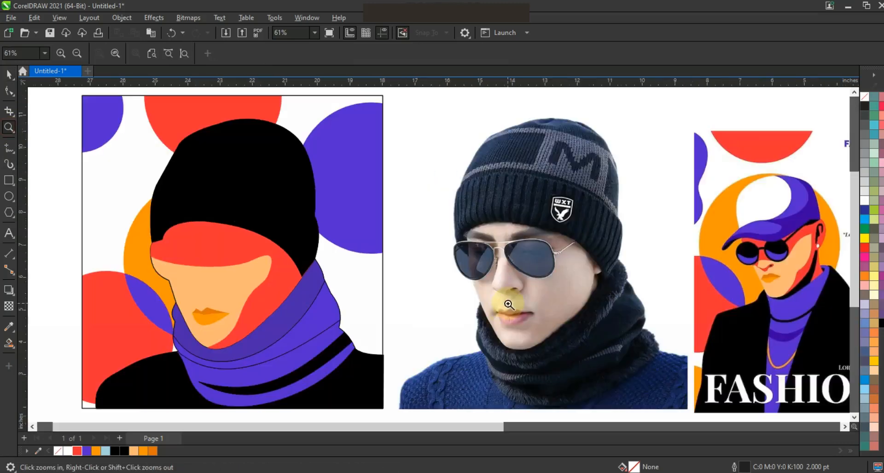
pyautogui.press('F5')
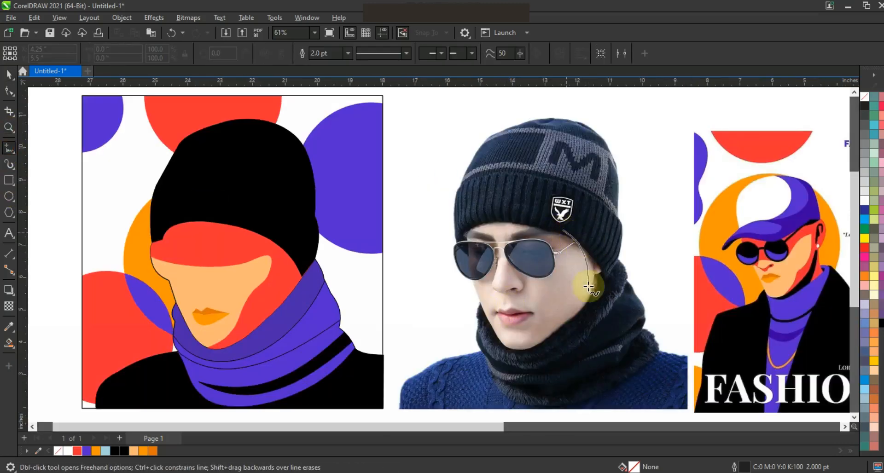
pyautogui.moveTo(562, 317)
pyautogui.mouseDown()
pyautogui.moveTo(528, 355)
pyautogui.moveTo(577, 349)
pyautogui.moveTo(627, 288)
pyautogui.moveTo(581, 228)
pyautogui.moveTo(564, 242)
pyautogui.mouseUp()
pyautogui.click(8, 77)
pyautogui.click(132, 54)
pyautogui.click(9, 76)
pyautogui.moveTo(566, 303); pyautogui.dragTo(287, 308)
# Step: Create a black shadow along the poster figure's cheek and jaw with Smart Fill and delete the leftover traced shape
pyautogui.click(9, 342)
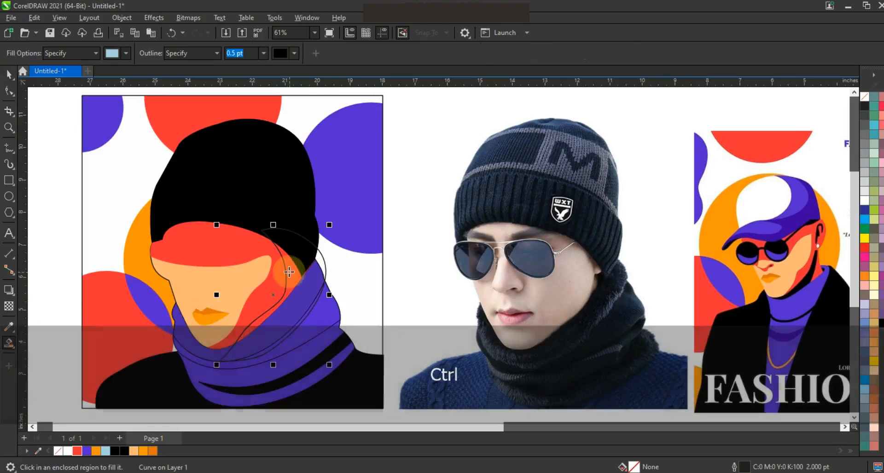
pyautogui.click(9, 73)
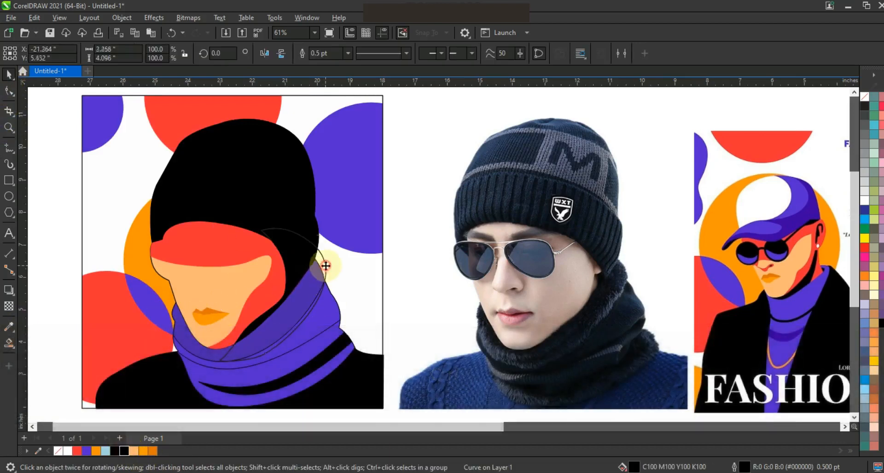
pyautogui.press('Delete')
pyautogui.click(208, 294)
pyautogui.rightClick(864, 97)
pyautogui.click(852, 104)
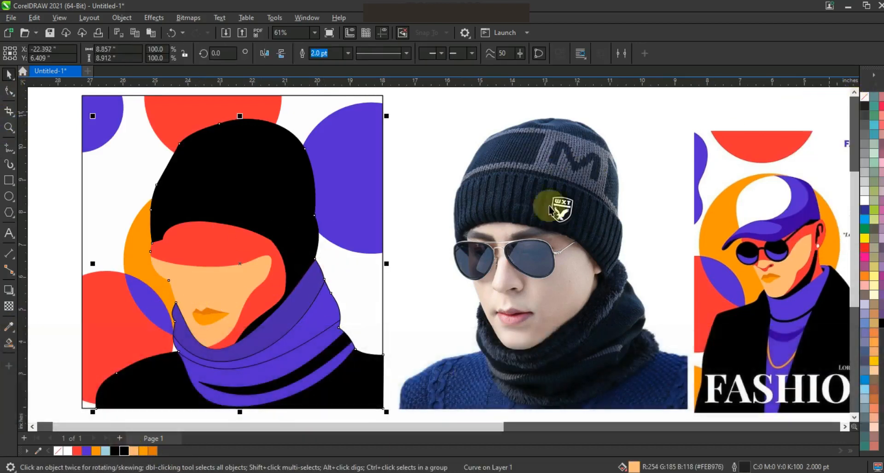
# Step: Save the drawing as sketchs
pyautogui.press('F3')
pyautogui.hotkey('ctrl', 's')
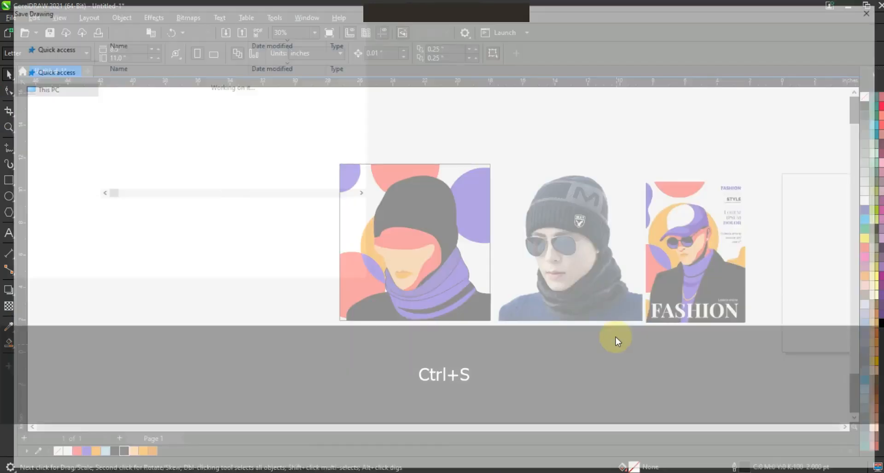
pyautogui.write('sketchs')
pyautogui.press('Return')
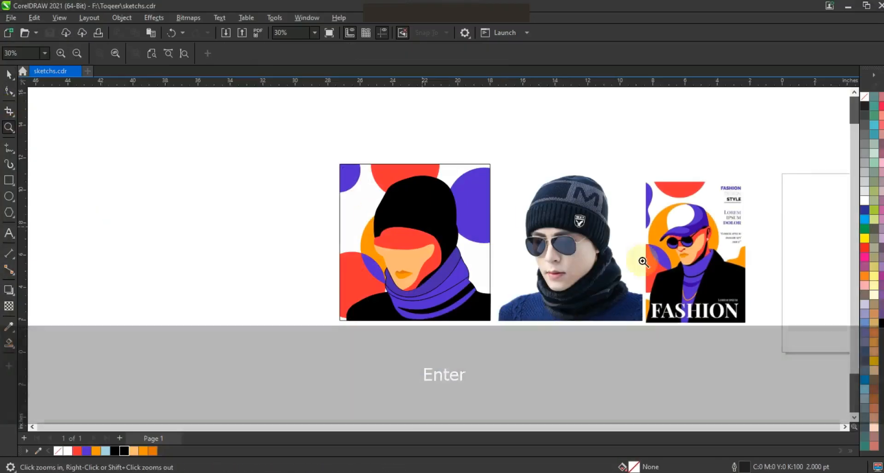
# Step: Trace the lower edge of the photo's sunglasses with straight Freehand segments from the temple arm across both lenses
pyautogui.click(521, 249)
pyautogui.click(407, 316)
pyautogui.click(9, 147)
pyautogui.click(528, 226)
pyautogui.click(466, 271)
pyautogui.click(449, 273)
pyautogui.click(367, 354)
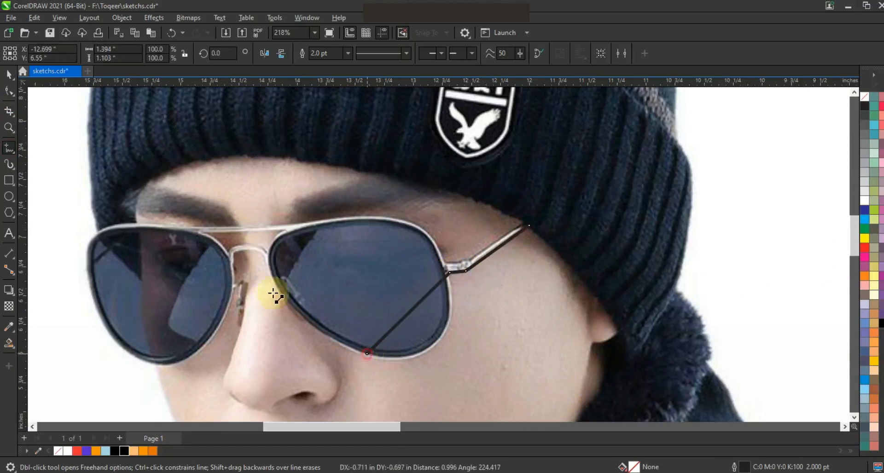
pyautogui.click(270, 264)
pyautogui.click(233, 258)
pyautogui.click(214, 333)
pyautogui.click(89, 268)
# Step: Continue the Freehand outline along the sunglasses' upper rim back to the temple arm and close it
pyautogui.click(133, 224)
pyautogui.click(290, 225)
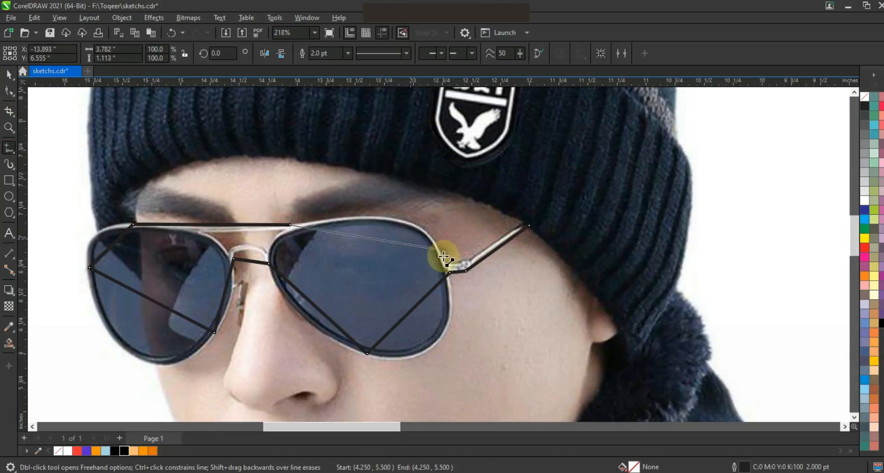
pyautogui.click(395, 218)
pyautogui.click(444, 262)
pyautogui.click(465, 261)
pyautogui.click(526, 220)
pyautogui.click(529, 226)
# Step: Curve the sunglasses outline around the left lens and over the nose bridge
pyautogui.click(9, 90)
pyautogui.moveTo(143, 187); pyautogui.dragTo(592, 376)
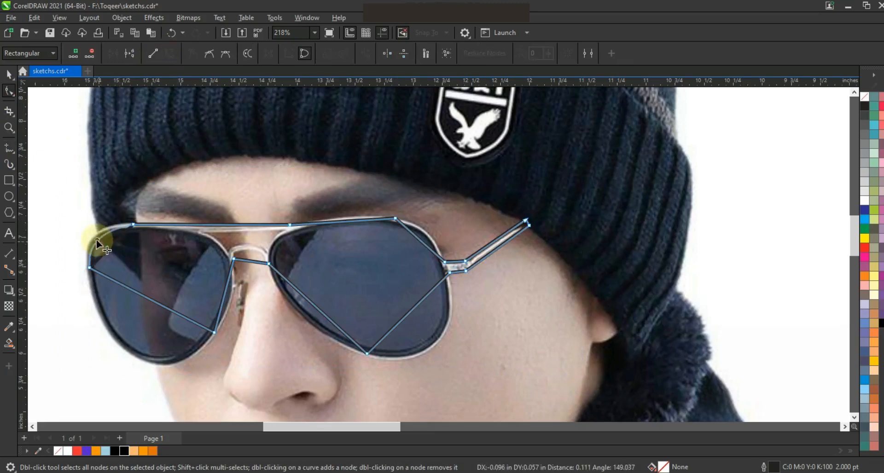
pyautogui.moveTo(130, 289)
pyautogui.mouseDown()
pyautogui.moveTo(170, 316)
pyautogui.moveTo(143, 355)
pyautogui.mouseUp()
pyautogui.moveTo(223, 304); pyautogui.dragTo(226, 302)
pyautogui.moveTo(243, 274); pyautogui.dragTo(267, 247)
# Step: Curve the sunglasses outline around the right lens and along its upper rim
pyautogui.click(300, 296)
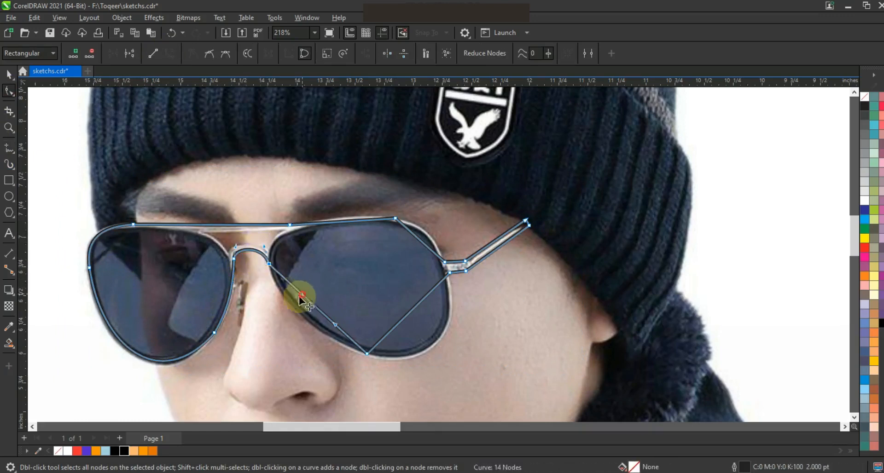
pyautogui.moveTo(300, 295); pyautogui.dragTo(326, 341)
pyautogui.moveTo(396, 330); pyautogui.dragTo(461, 349)
pyautogui.moveTo(418, 240); pyautogui.dragTo(424, 232)
pyautogui.click(344, 220)
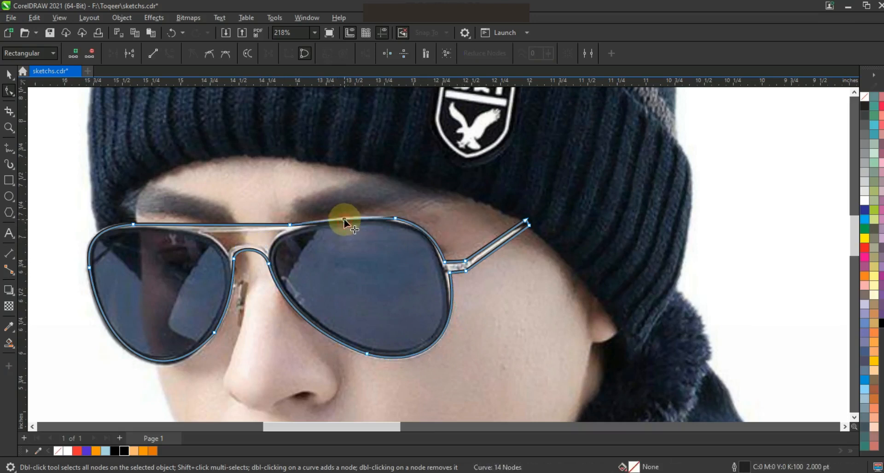
# Step: Draw a closed four-sided Freehand shape in the gap between the sunglasses' top bar and nose bridge
pyautogui.click(9, 127)
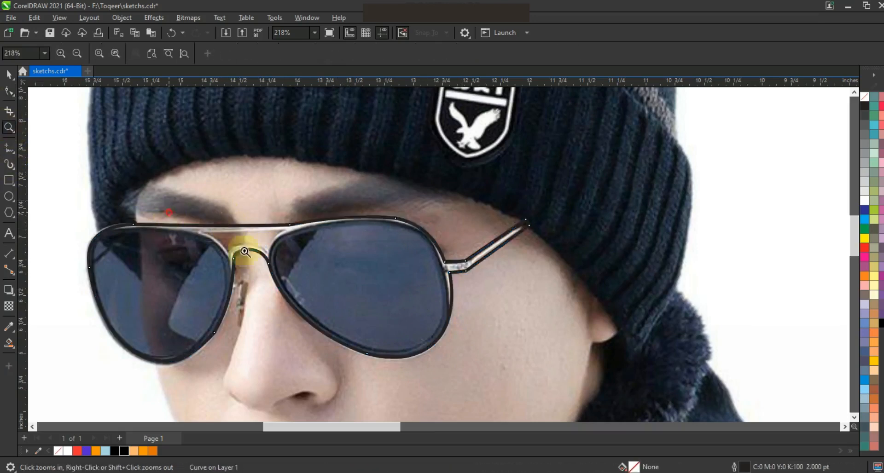
pyautogui.moveTo(170, 213); pyautogui.dragTo(374, 296)
pyautogui.click(10, 148)
pyautogui.click(187, 170)
pyautogui.doubleClick(477, 161)
pyautogui.doubleClick(422, 249)
pyautogui.doubleClick(268, 244)
pyautogui.click(187, 170)
# Step: Convert the bridge gap shape's segments to curves and bend them to fit the frame
pyautogui.click(10, 92)
pyautogui.moveTo(71, 119); pyautogui.dragTo(546, 299)
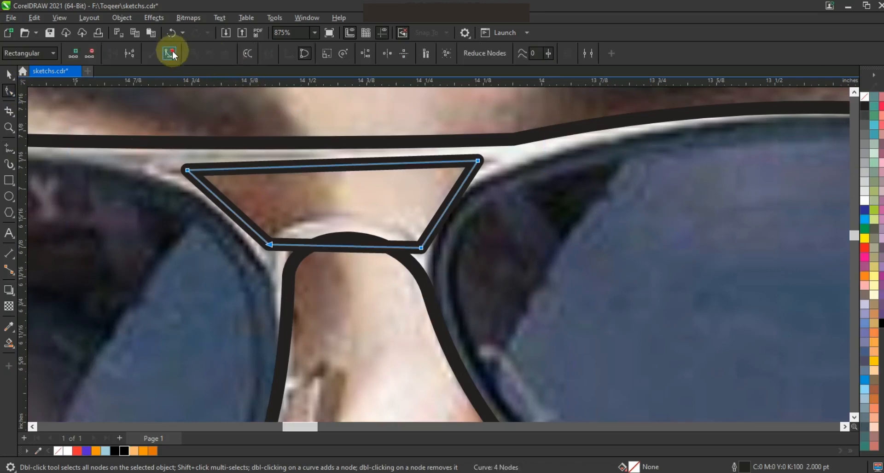
pyautogui.press('F3')
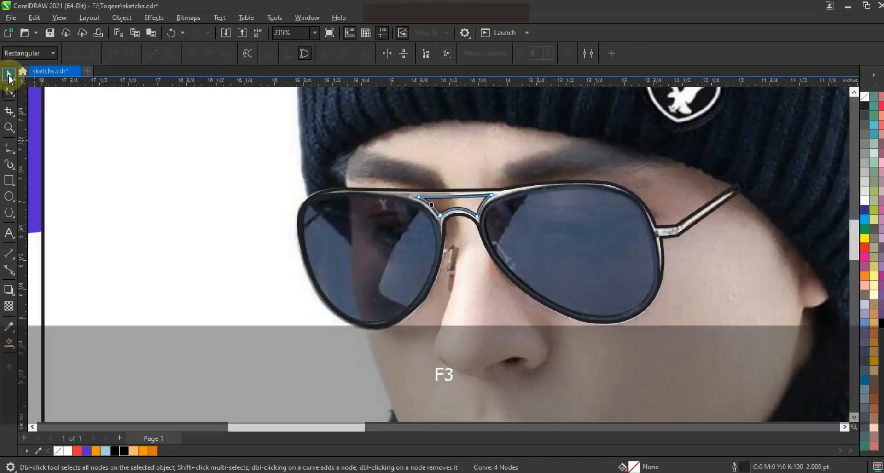
# Step: Combine the bridge gap shape with the sunglasses outline into one object
pyautogui.press('space')
pyautogui.keyDown('shift'); pyautogui.click(522, 183); pyautogui.keyUp('shift')
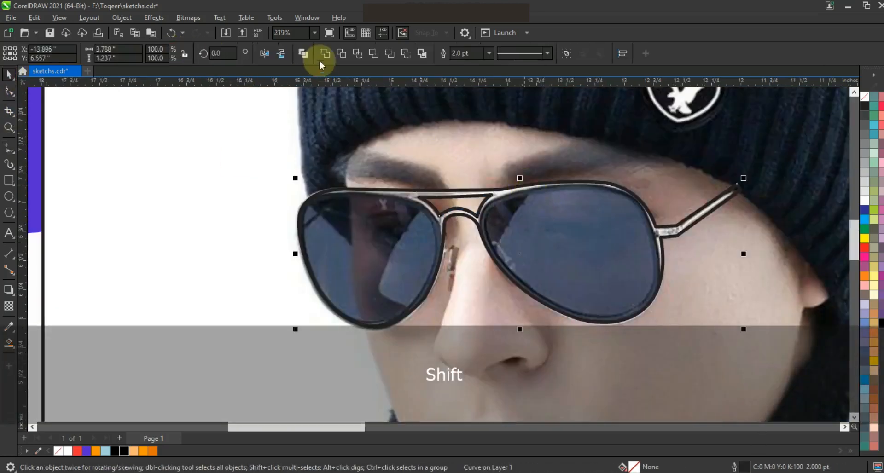
pyautogui.click(301, 56)
pyautogui.click(188, 174)
# Step: Draw a closed triangular Freehand shape inside the left lens of the sunglasses
pyautogui.click(8, 146)
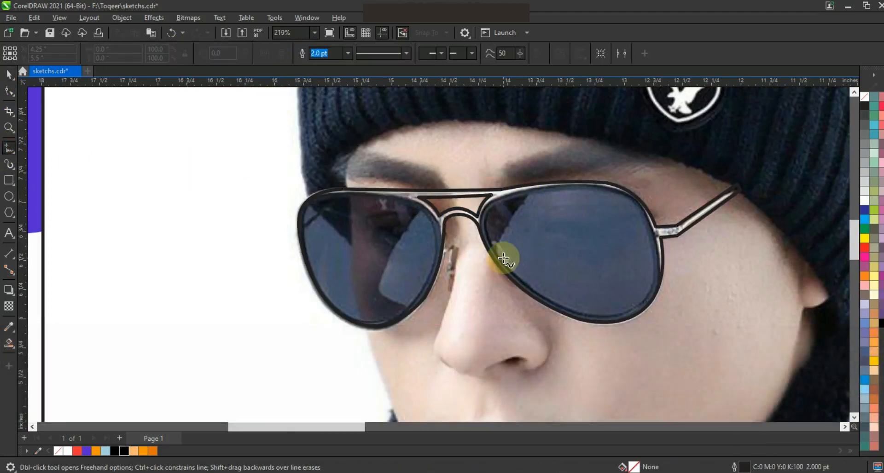
pyautogui.click(396, 197)
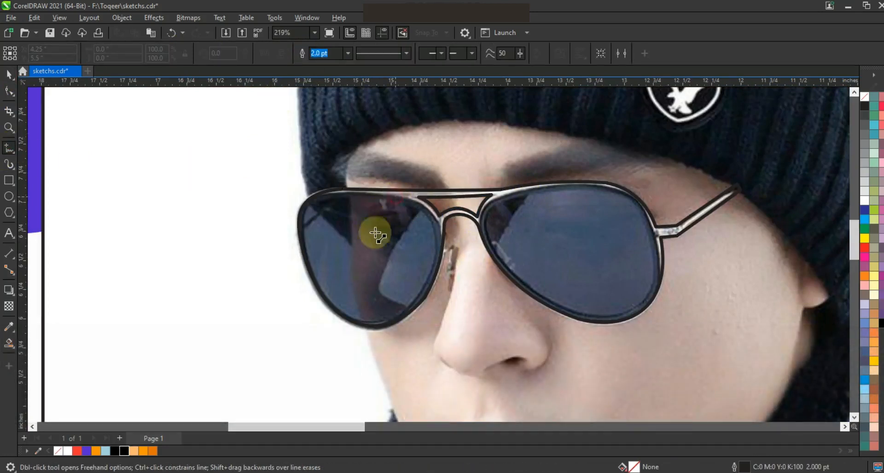
pyautogui.doubleClick(308, 266)
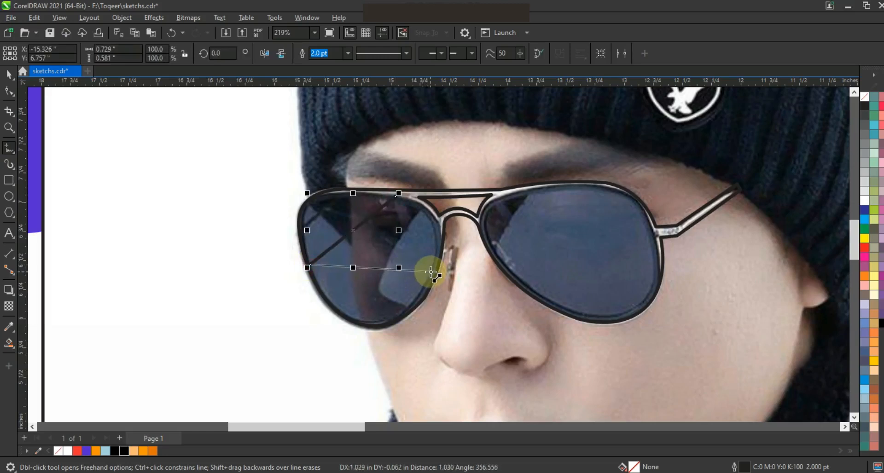
pyautogui.click(432, 273)
pyautogui.click(395, 198)
# Step: Convert the left lens triangle's segments to curves and bend them to follow the inside of the frame
pyautogui.click(9, 90)
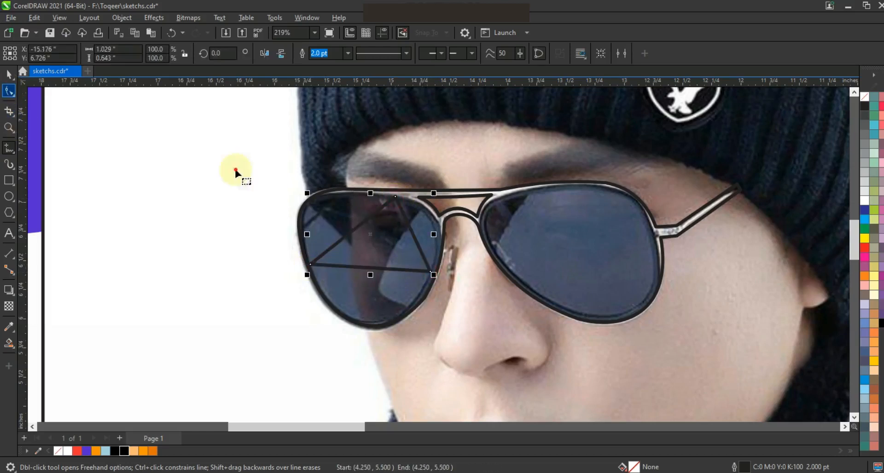
pyautogui.click(169, 51)
pyautogui.moveTo(369, 219); pyautogui.dragTo(338, 207)
pyautogui.moveTo(339, 241); pyautogui.dragTo(288, 189)
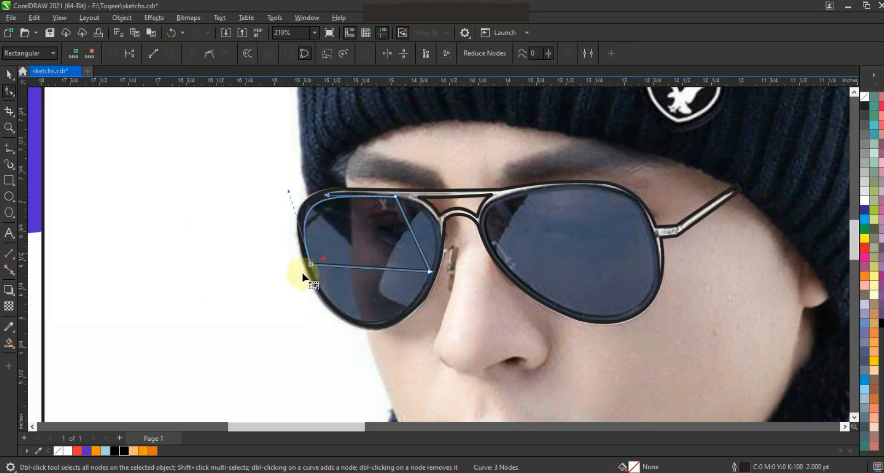
pyautogui.click(354, 266)
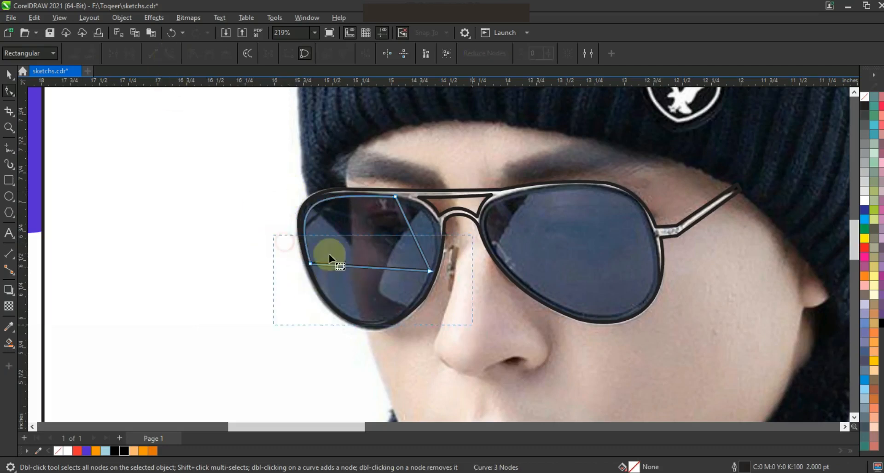
pyautogui.moveTo(349, 271); pyautogui.dragTo(396, 347)
pyautogui.moveTo(412, 232); pyautogui.dragTo(427, 223)
pyautogui.hotkey('ctrl', 'z')
pyautogui.moveTo(246, 178); pyautogui.dragTo(464, 339)
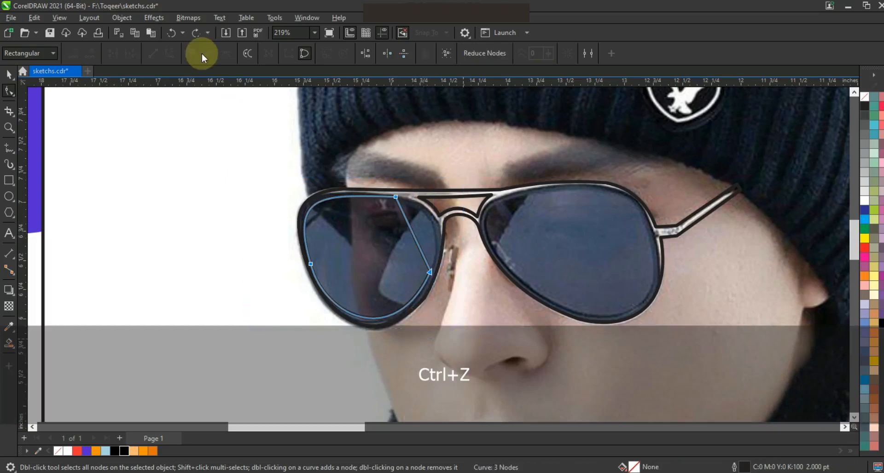
pyautogui.press('Escape')
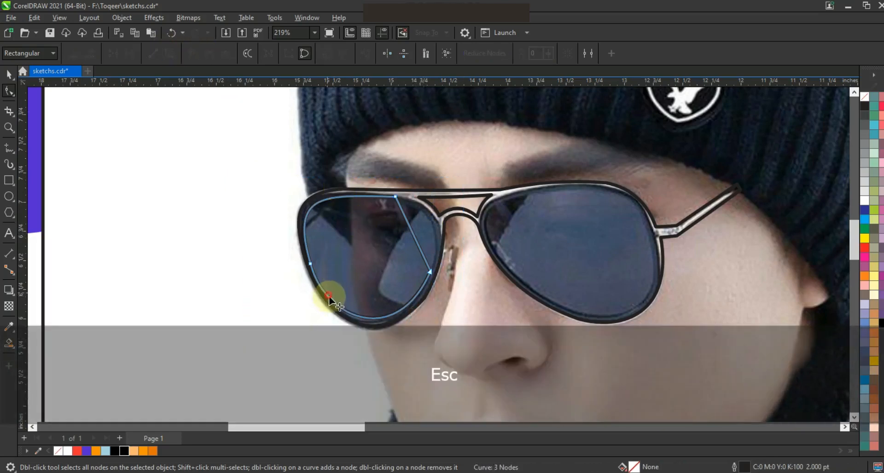
pyautogui.click(328, 297)
pyautogui.moveTo(403, 269)
pyautogui.mouseDown()
pyautogui.moveTo(416, 230)
pyautogui.moveTo(431, 224)
pyautogui.mouseUp()
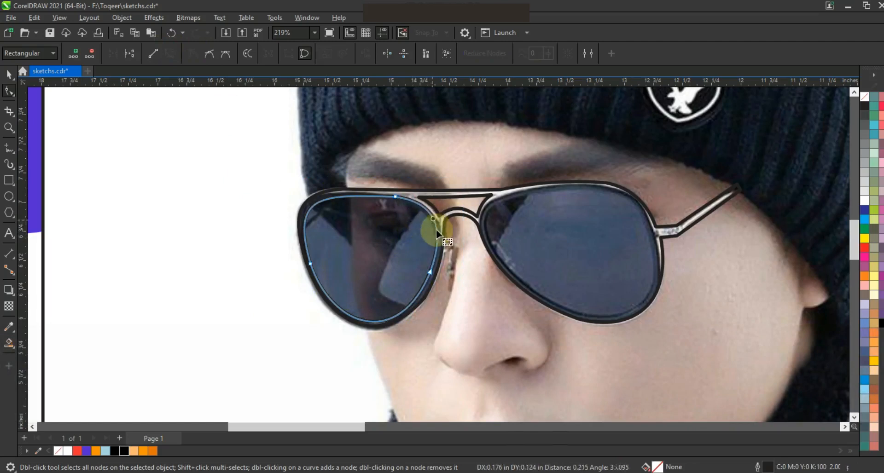
# Step: Draw a closed four-sided Freehand shape inside the right lens of the sunglasses
pyautogui.click(9, 148)
pyautogui.press('F5')
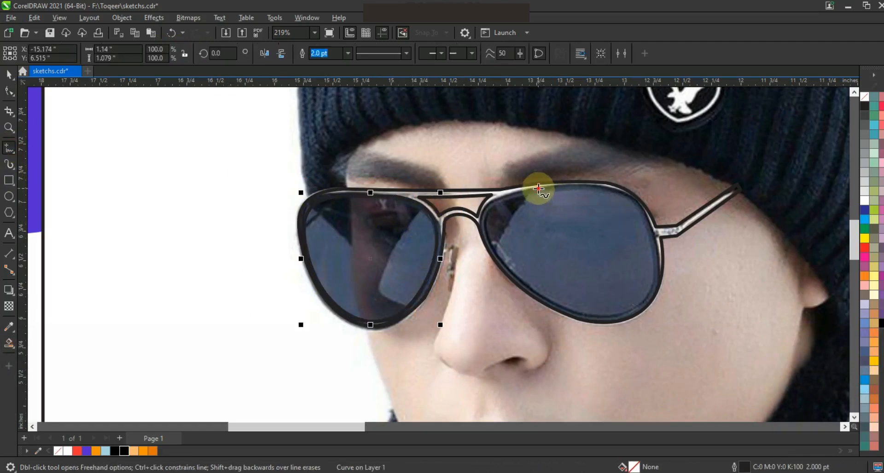
pyautogui.click(538, 189)
pyautogui.doubleClick(494, 252)
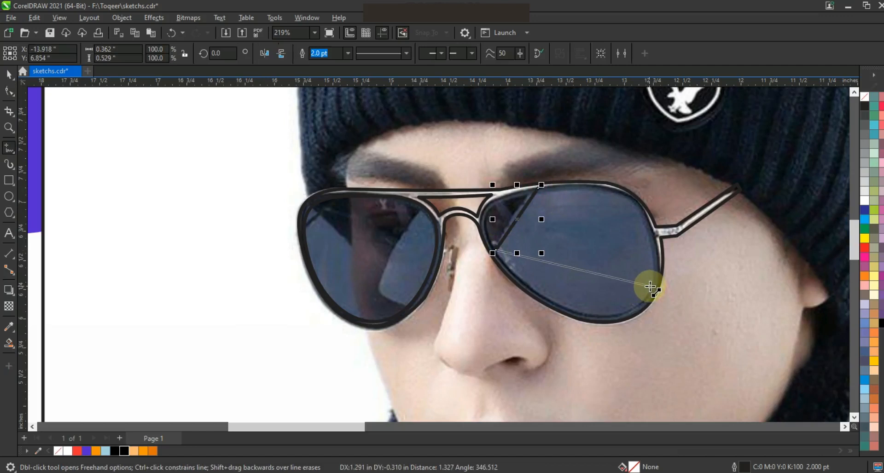
pyautogui.doubleClick(652, 286)
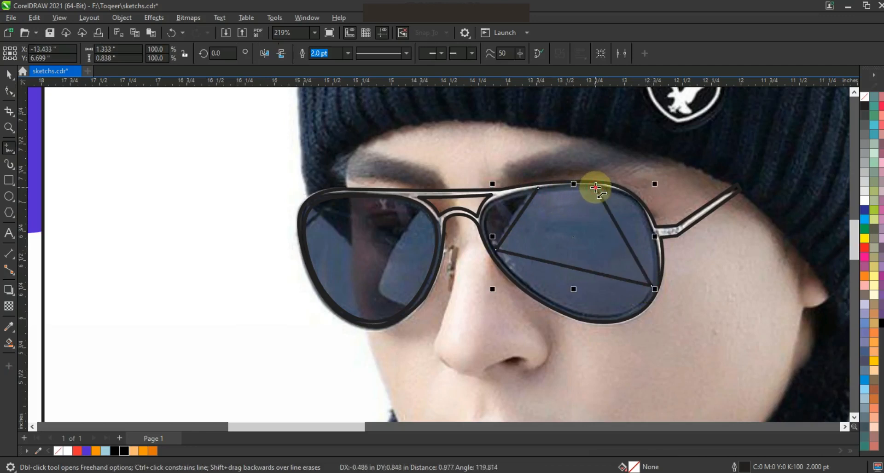
pyautogui.doubleClick(595, 188)
pyautogui.click(538, 188)
# Step: Convert the right lens shape's segments to curves and bend them to follow the inside of the frame
pyautogui.click(9, 90)
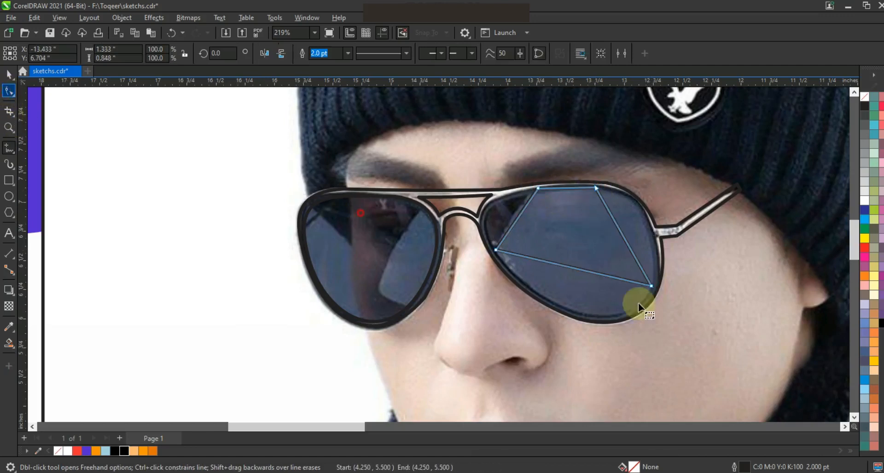
pyautogui.press('F10')
pyautogui.click(169, 53)
pyautogui.click(543, 206)
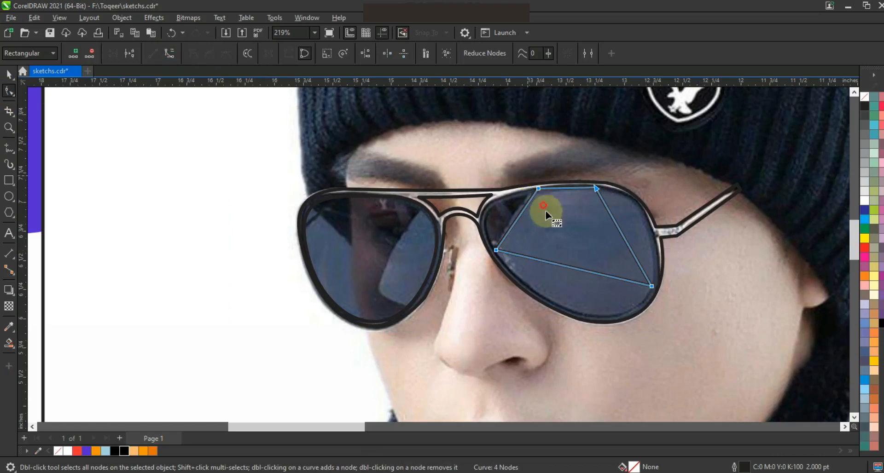
pyautogui.moveTo(506, 228); pyautogui.dragTo(471, 212)
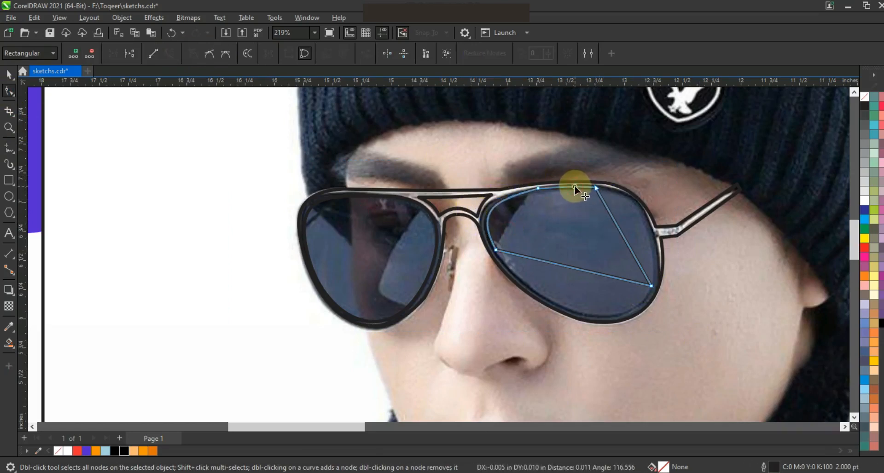
pyautogui.moveTo(619, 178); pyautogui.dragTo(613, 221)
pyautogui.click(587, 190)
pyautogui.moveTo(633, 252); pyautogui.dragTo(631, 191)
pyautogui.click(637, 281)
pyautogui.moveTo(546, 262); pyautogui.dragTo(627, 343)
pyautogui.moveTo(529, 299); pyautogui.dragTo(525, 298)
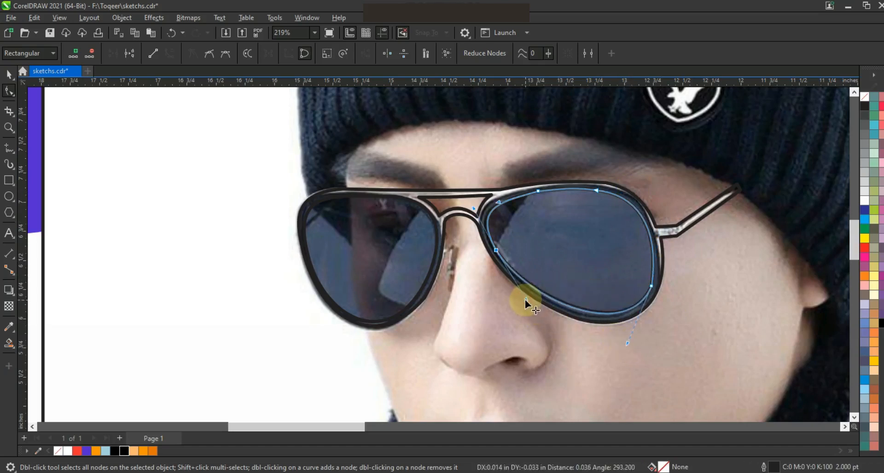
# Step: Fill both lens shapes with the poster's purple and the sunglasses frame with black
pyautogui.click(8, 74)
pyautogui.keyDown('shift'); pyautogui.click(398, 233); pyautogui.keyUp('shift')
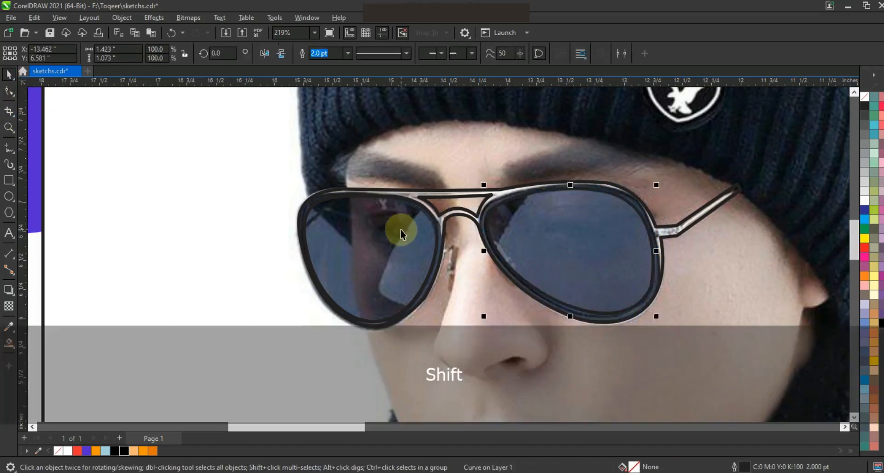
pyautogui.press('F3')
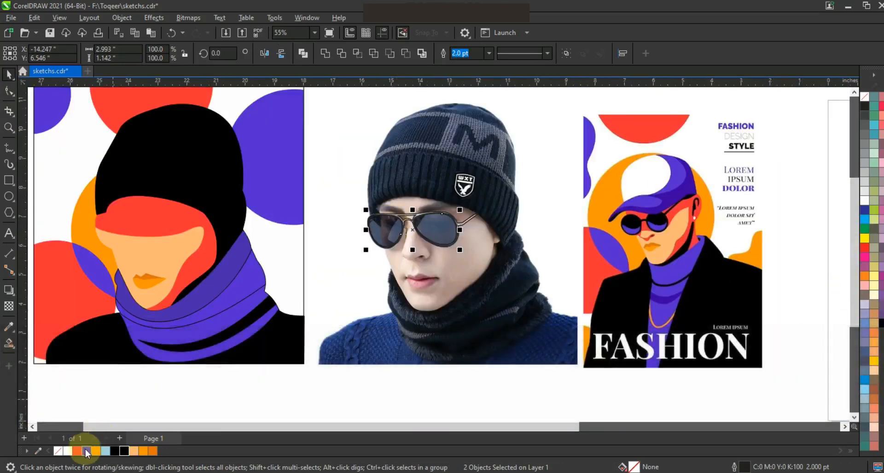
pyautogui.moveTo(86, 450); pyautogui.dragTo(447, 230)
pyautogui.click(467, 225)
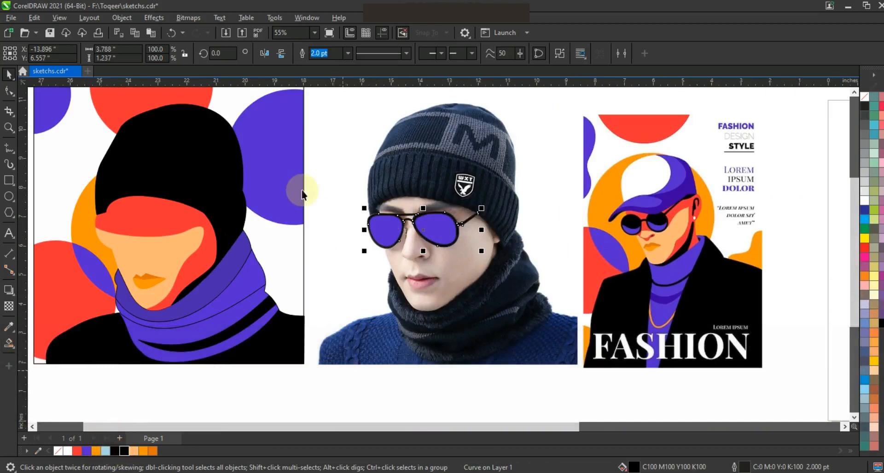
# Step: Draw freehand curves across both lenses and Smart Fill the lens areas above them with light blue
pyautogui.click(9, 148)
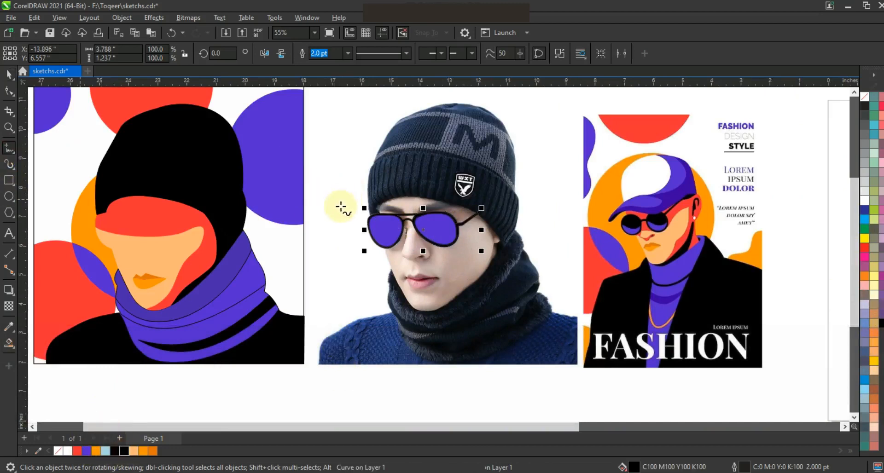
pyautogui.moveTo(426, 226)
pyautogui.mouseDown()
pyautogui.moveTo(466, 232)
pyautogui.moveTo(495, 213)
pyautogui.mouseUp()
pyautogui.click(9, 343)
pyautogui.click(435, 223)
pyautogui.click(385, 223)
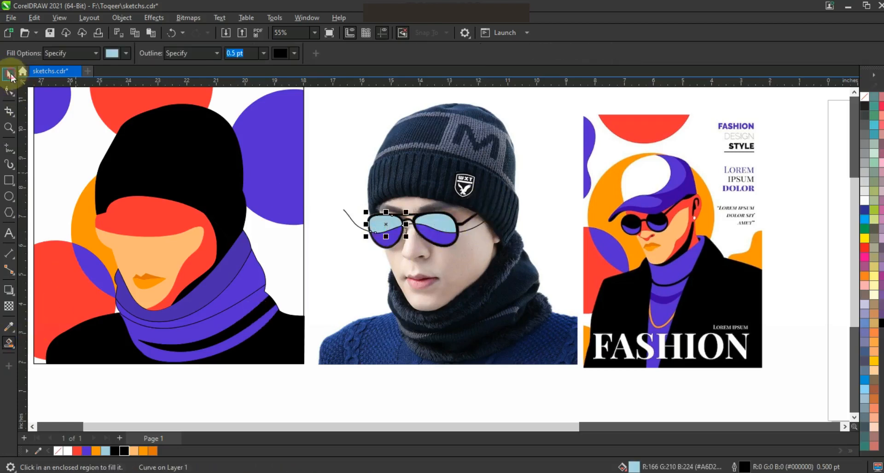
# Step: Recolor the upper areas of both lenses black and delete the freehand guide curve
pyautogui.click(9, 74)
pyautogui.keyDown('shift'); pyautogui.click(429, 222); pyautogui.keyUp('shift')
pyautogui.click(123, 451)
pyautogui.click(344, 212)
pyautogui.press('Delete')
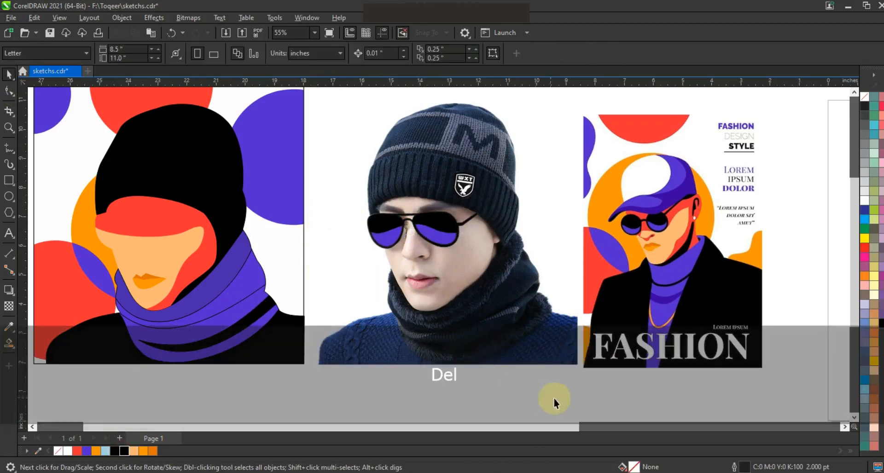
# Step: Remove the outlines from all sunglasses pieces and move them straight across onto the illustrated face
pyautogui.moveTo(363, 211); pyautogui.dragTo(338, 182)
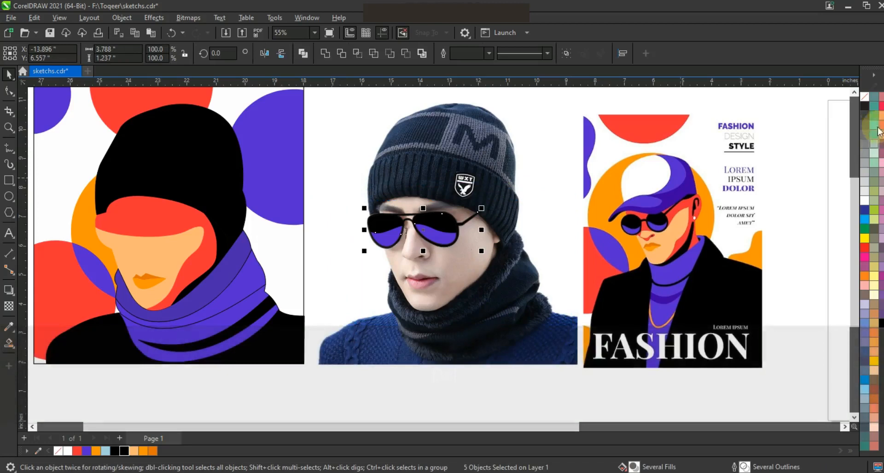
pyautogui.rightClick(864, 98)
pyautogui.click(827, 105)
pyautogui.moveTo(449, 226); pyautogui.dragTo(178, 232)
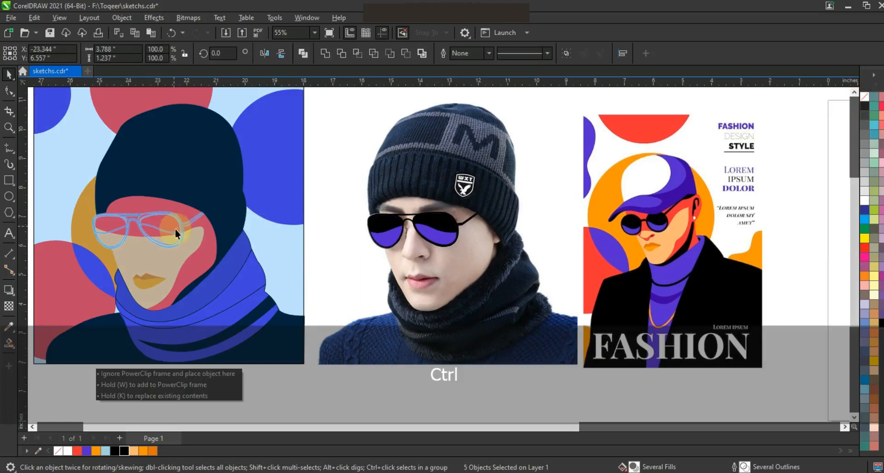
pyautogui.moveTo(174, 228); pyautogui.dragTo(175, 229)
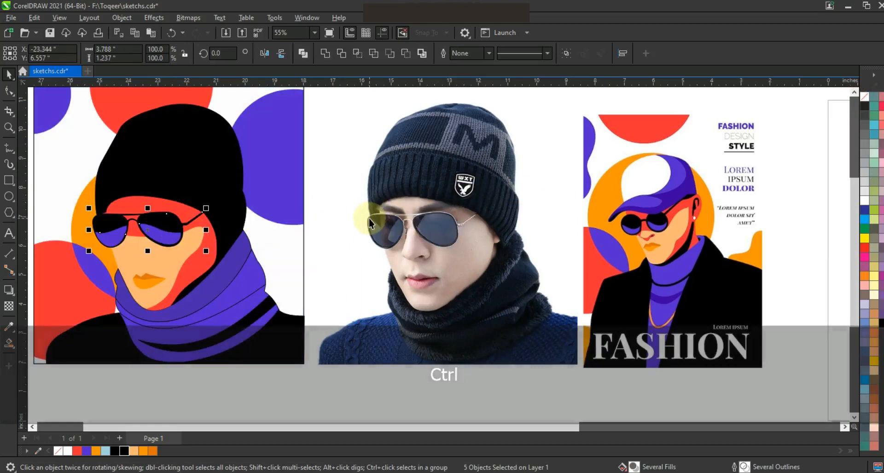
# Step: Draw a closed narrow four-sided Freehand band across the photo's beanie, just above its ribbed cuff
pyautogui.press('F3')
pyautogui.press('Escape')
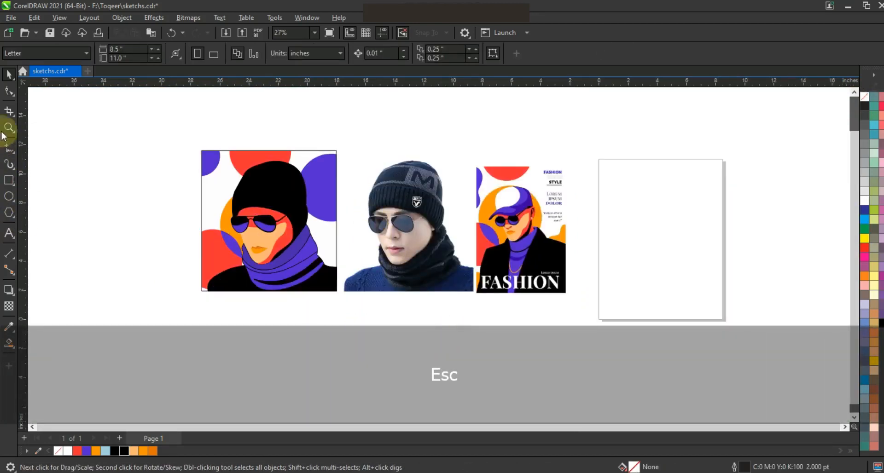
pyautogui.click(9, 127)
pyautogui.moveTo(150, 149); pyautogui.dragTo(584, 307)
pyautogui.click(8, 90)
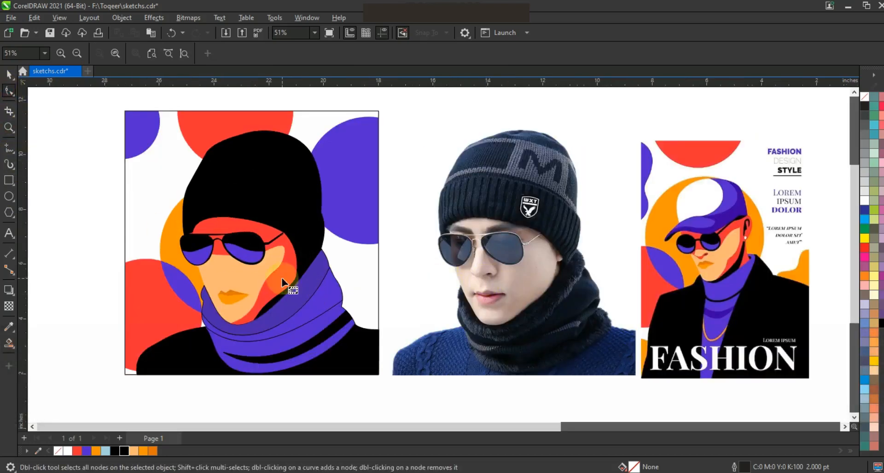
pyautogui.click(246, 319)
pyautogui.press('z')
pyautogui.moveTo(405, 130); pyautogui.dragTo(745, 321)
pyautogui.click(8, 147)
pyautogui.click(444, 267)
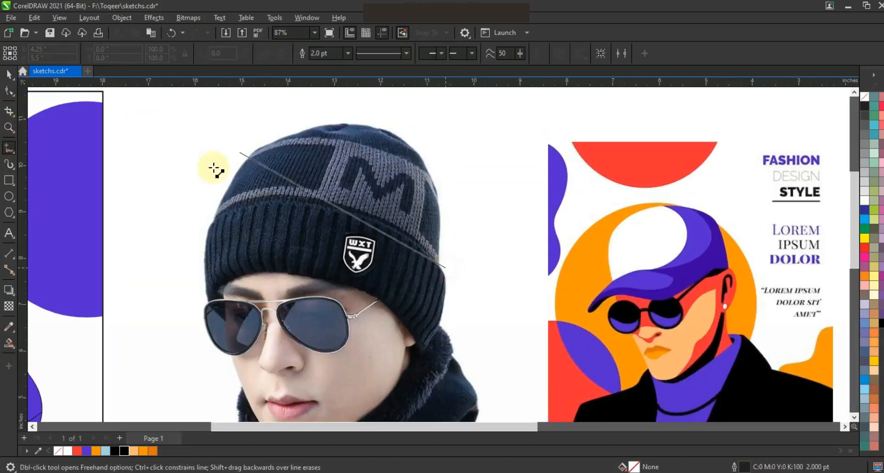
pyautogui.doubleClick(208, 217)
pyautogui.click(211, 206)
pyautogui.doubleClick(443, 254)
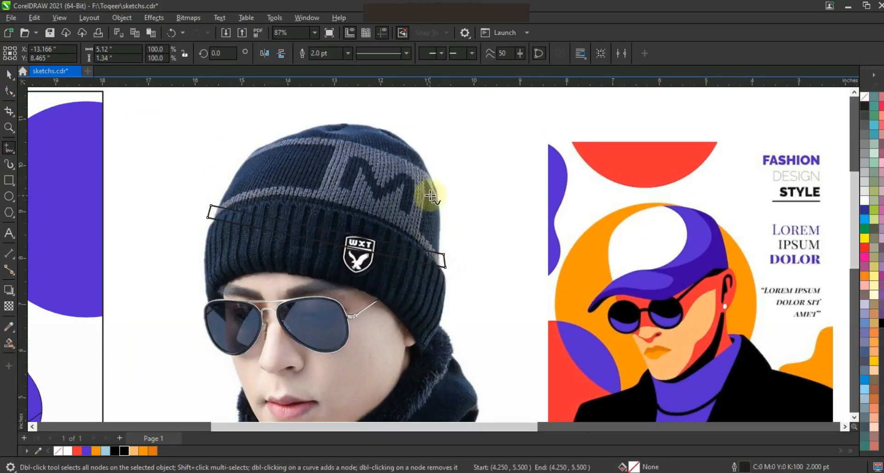
# Step: Bend the band's long edges along the beanie's lower stripe and place a copy over the upper stripe
pyautogui.click(9, 92)
pyautogui.moveTo(325, 229); pyautogui.dragTo(331, 189)
pyautogui.moveTo(315, 241); pyautogui.dragTo(331, 197)
pyautogui.press('space')
pyautogui.moveTo(406, 229); pyautogui.dragTo(423, 178)
# Step: Draw a closed four-sided Freehand shape around the beanie's M panel and adjust its edges with the Shape tool
pyautogui.press('F5')
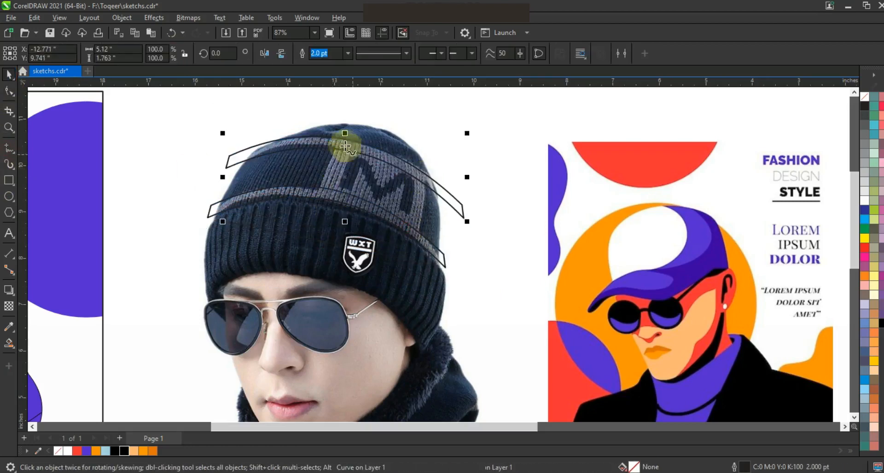
pyautogui.click(320, 192)
pyautogui.click(417, 236)
pyautogui.click(423, 176)
pyautogui.click(340, 144)
pyautogui.click(320, 192)
pyautogui.click(9, 92)
pyautogui.moveTo(332, 136); pyautogui.dragTo(349, 152)
pyautogui.click(115, 53)
# Step: Weld the two stripe bands and the M panel into one shape and move it onto the illustrated hat
pyautogui.click(9, 75)
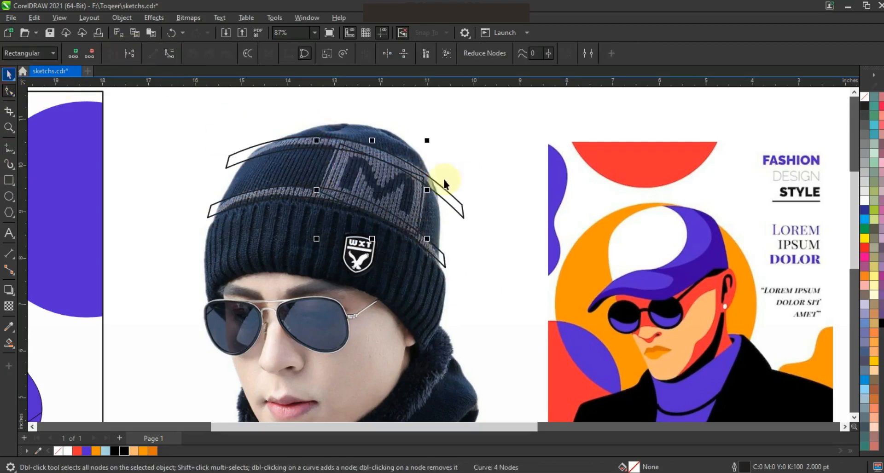
pyautogui.keyDown('shift'); pyautogui.click(434, 189); pyautogui.keyUp('shift')
pyautogui.click(328, 54)
pyautogui.press('F3')
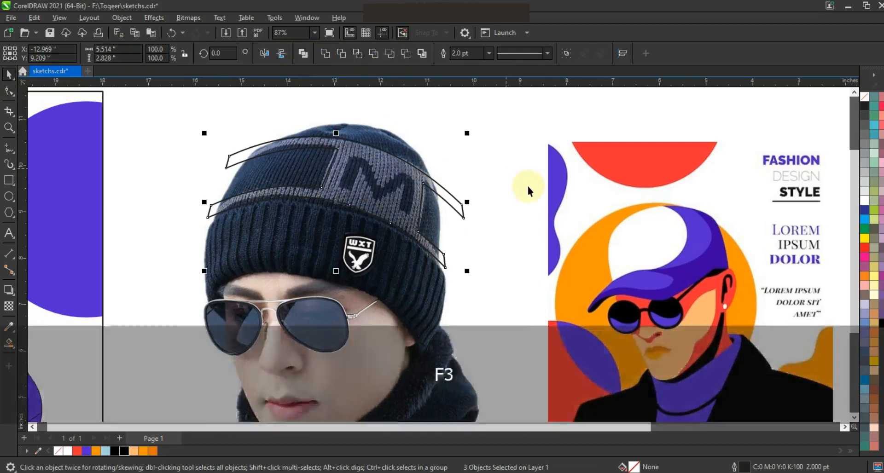
pyautogui.moveTo(445, 194); pyautogui.dragTo(231, 190)
pyautogui.hotkey('ctrl', 'z')
pyautogui.hotkey('ctrl', 'z')
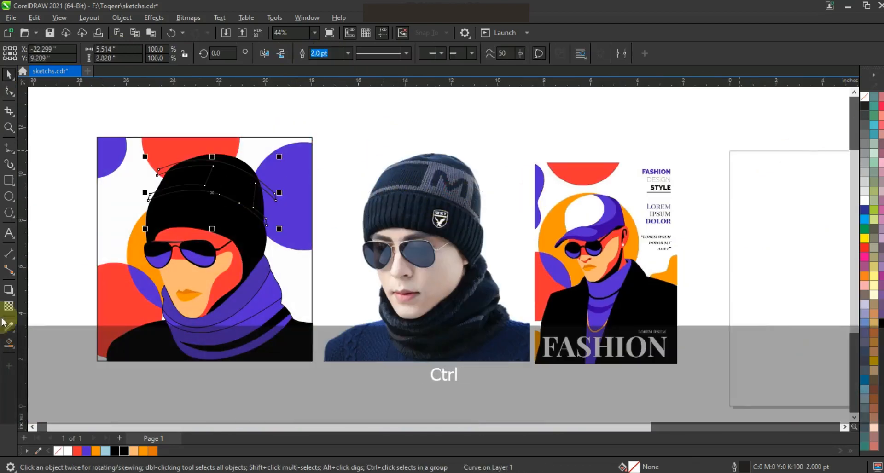
# Step: Smart Fill the stripe pattern area inside the illustrated hat and delete the overhanging original shape
pyautogui.click(9, 343)
pyautogui.click(231, 186)
pyautogui.click(9, 75)
pyautogui.press('Delete')
pyautogui.click(276, 196)
pyautogui.hotkey('ctrl', 'z')
pyautogui.press('Delete')
# Step: Fill the illustrated hat's stripe pattern with white
pyautogui.click(244, 186)
pyautogui.click(67, 451)
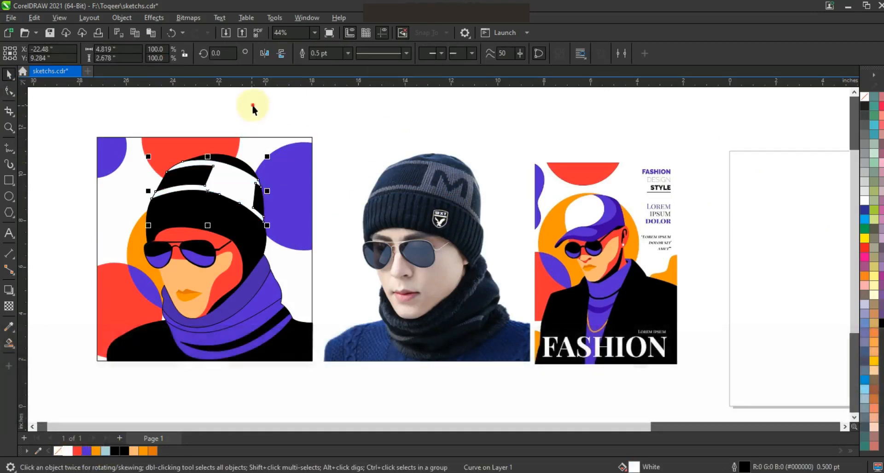
pyautogui.click(250, 109)
pyautogui.click(9, 150)
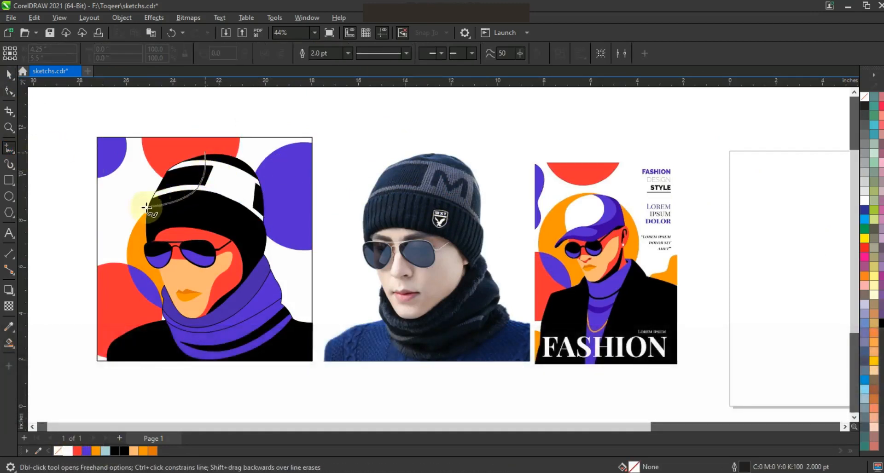
pyautogui.hotkey('ctrl', 'z')
pyautogui.hotkey('ctrl', 'z')
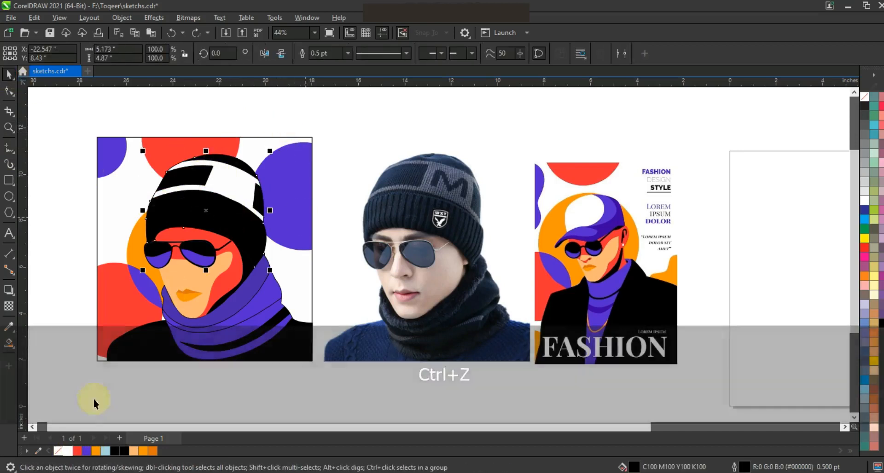
# Step: Fill the illustrated hat with purple and remove the outlines of the hat and its white stripe pattern
pyautogui.click(86, 451)
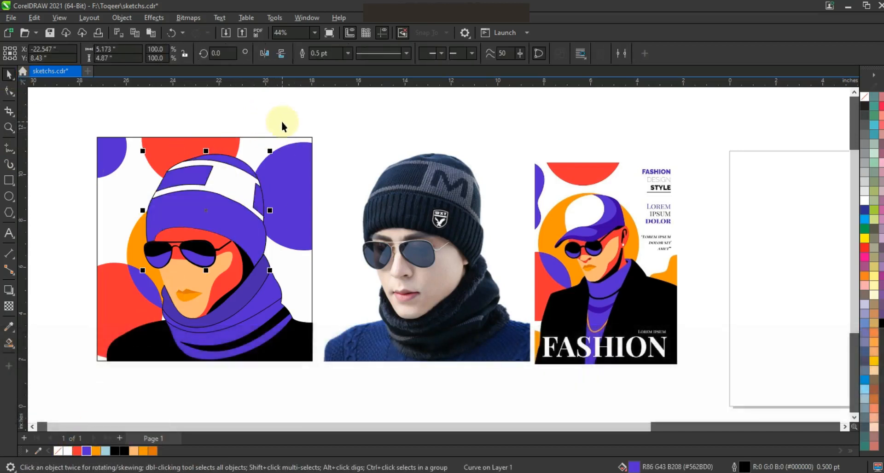
pyautogui.keyDown('shift'); pyautogui.click(226, 194); pyautogui.keyUp('shift')
pyautogui.rightClick(865, 96)
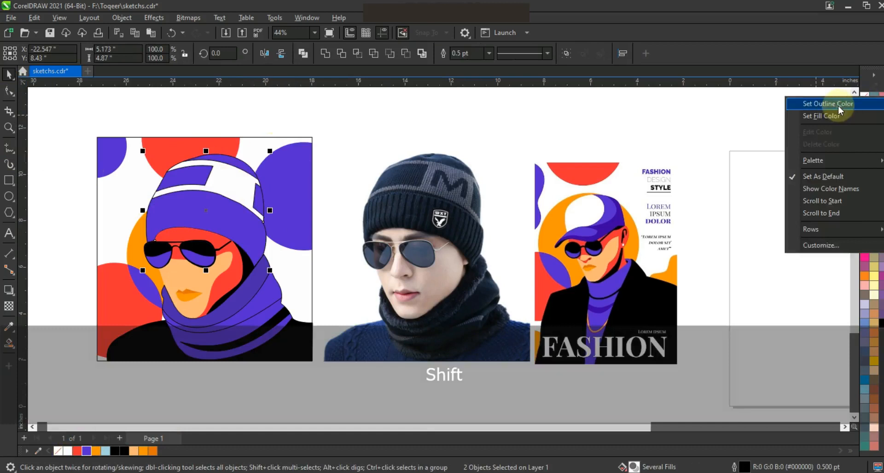
pyautogui.click(721, 115)
# Step: Draw 23 straight Freehand lines along the knitted ribs of the beanie's folded cuff in the photo
pyautogui.click(9, 127)
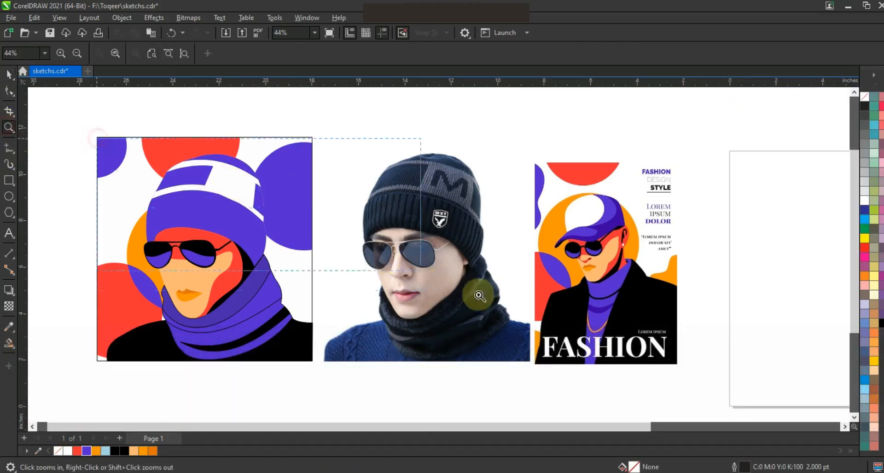
pyautogui.click(430, 225)
pyautogui.click(9, 149)
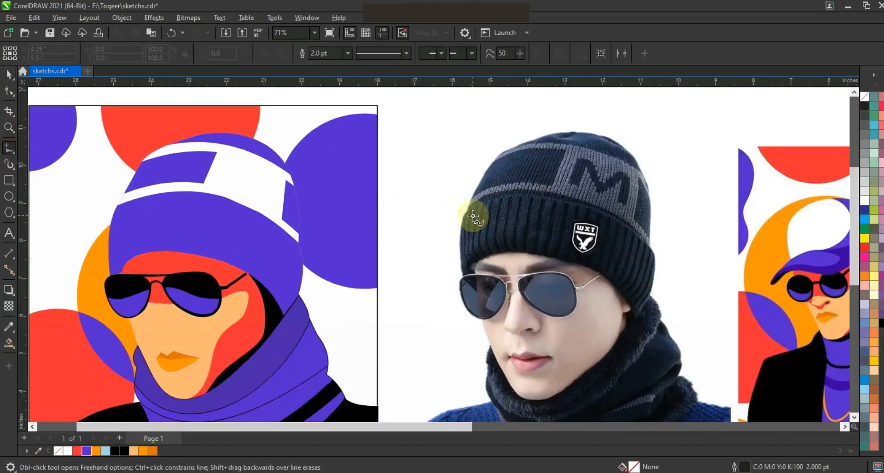
pyautogui.click(9, 128)
pyautogui.click(480, 268)
pyautogui.click(252, 153)
pyautogui.click(258, 260)
pyautogui.click(266, 141)
pyautogui.click(272, 253)
pyautogui.click(281, 143)
pyautogui.click(286, 249)
pyautogui.click(295, 136)
pyautogui.click(300, 246)
pyautogui.click(318, 131)
pyautogui.click(318, 244)
pyautogui.click(340, 124)
pyautogui.click(336, 241)
pyautogui.click(361, 124)
pyautogui.click(348, 240)
pyautogui.click(381, 128)
pyautogui.click(367, 240)
pyautogui.click(406, 131)
pyautogui.click(389, 240)
pyautogui.click(433, 137)
pyautogui.click(410, 251)
pyautogui.click(453, 140)
pyautogui.click(428, 262)
pyautogui.click(476, 145)
pyautogui.click(450, 266)
pyautogui.click(498, 152)
pyautogui.click(473, 269)
pyautogui.click(521, 156)
pyautogui.click(495, 273)
pyautogui.click(542, 167)
pyautogui.click(514, 281)
pyautogui.click(561, 177)
pyautogui.click(530, 290)
pyautogui.click(577, 191)
pyautogui.click(542, 297)
pyautogui.click(589, 202)
pyautogui.click(551, 323)
pyautogui.click(605, 214)
pyautogui.click(560, 332)
pyautogui.click(616, 230)
pyautogui.click(571, 344)
pyautogui.click(626, 242)
pyautogui.click(580, 354)
pyautogui.click(636, 250)
pyautogui.click(589, 363)
pyautogui.click(633, 280)
pyautogui.click(596, 373)
pyautogui.scroll(-5, 491, 266)
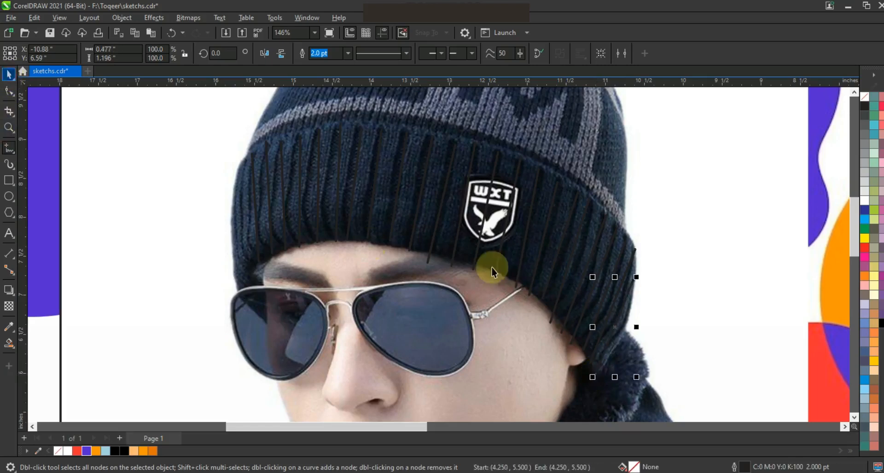
# Step: Set the rib lines' outline to 8 pt and colour it white
pyautogui.press('Escape')
pyautogui.moveTo(388, 158); pyautogui.dragTo(559, 300)
pyautogui.hotkey('shift', 'F2')
pyautogui.click(304, 56)
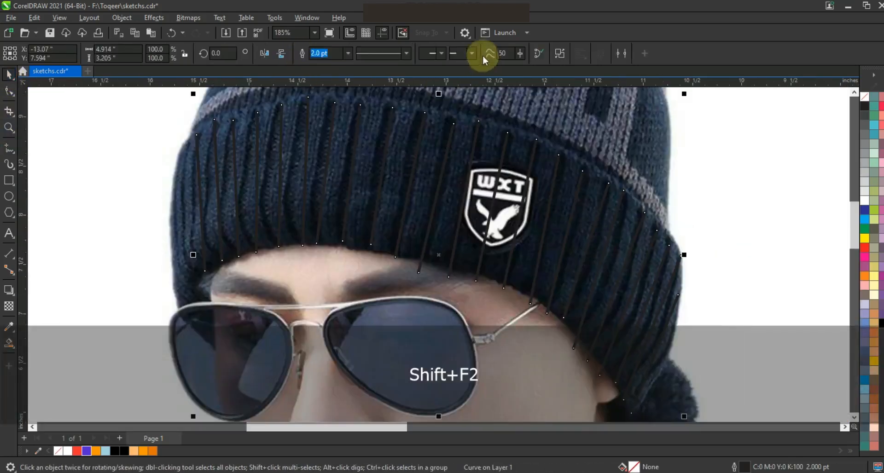
pyautogui.click(348, 54)
pyautogui.click(339, 139)
pyautogui.rightClick(865, 201)
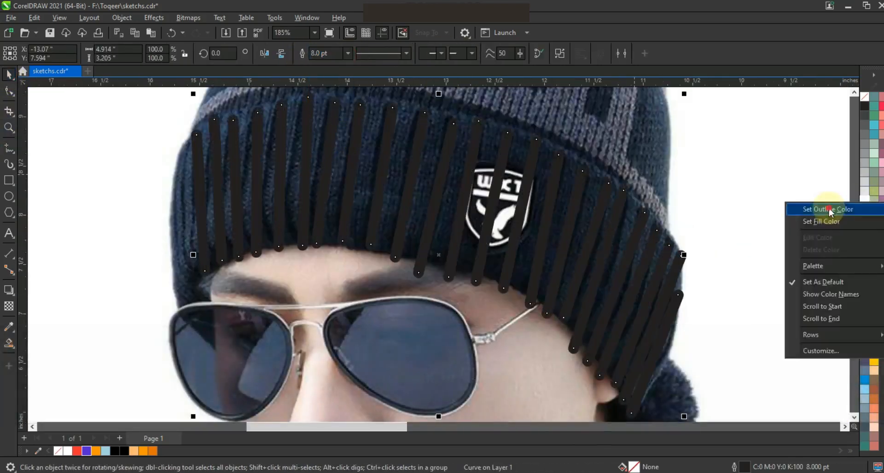
pyautogui.click(769, 208)
# Step: Try to break the combined rib lines apart into separate curves
pyautogui.click(121, 17)
pyautogui.click(168, 273)
pyautogui.press('F3')
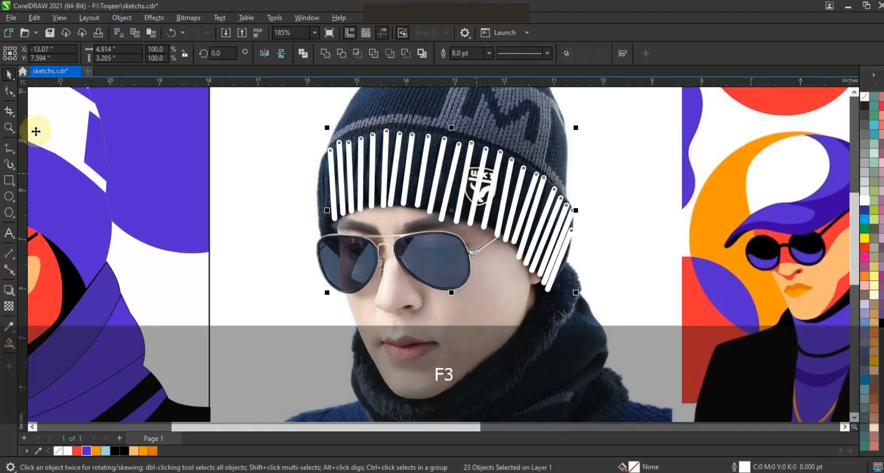
pyautogui.press('F10')
pyautogui.hotkey('ctrl', 'z')
# Step: Select all the rib lines' nodes with the Shape tool and bend the lines to follow the cuff's curvature
pyautogui.moveTo(604, 314); pyautogui.dragTo(280, 108)
pyautogui.moveTo(342, 185)
pyautogui.mouseDown()
pyautogui.moveTo(326, 187)
pyautogui.moveTo(358, 179)
pyautogui.mouseUp()
pyautogui.moveTo(372, 175); pyautogui.dragTo(428, 175)
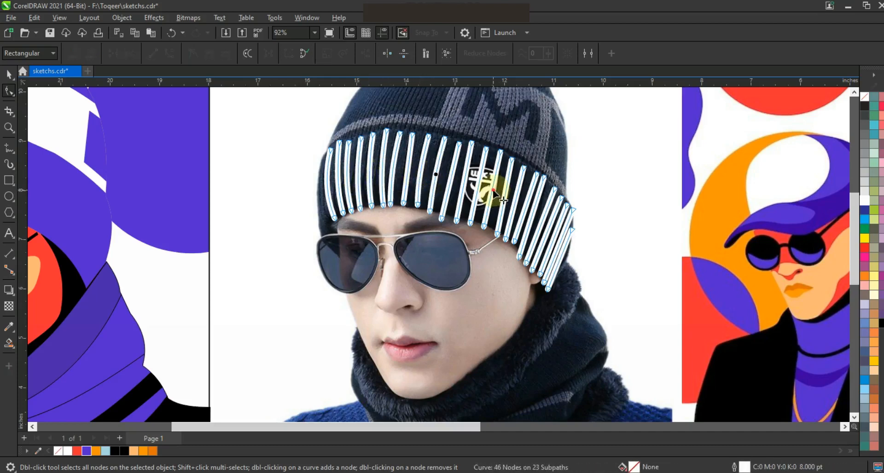
pyautogui.press('Escape')
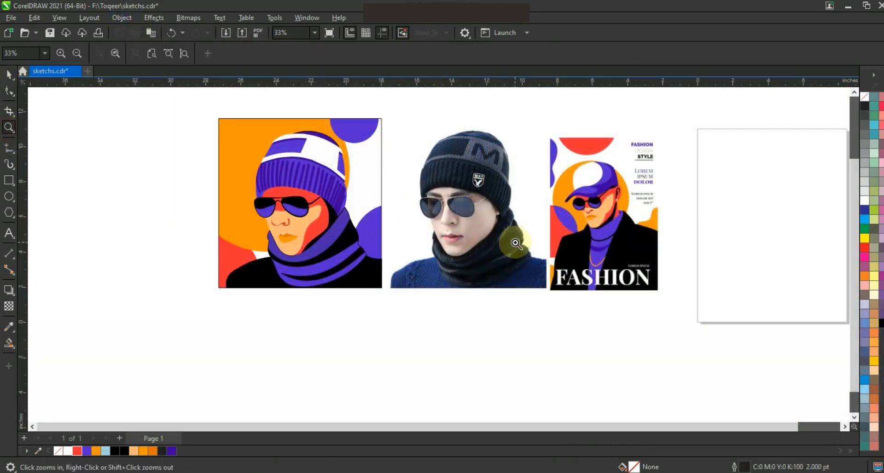
# Step: Draw a closed Freehand shape about 1.01 by 0.12 inches along the parting between the lips in the photo
pyautogui.rightClick(400, 186)
pyautogui.moveTo(471, 274); pyautogui.dragTo(571, 296)
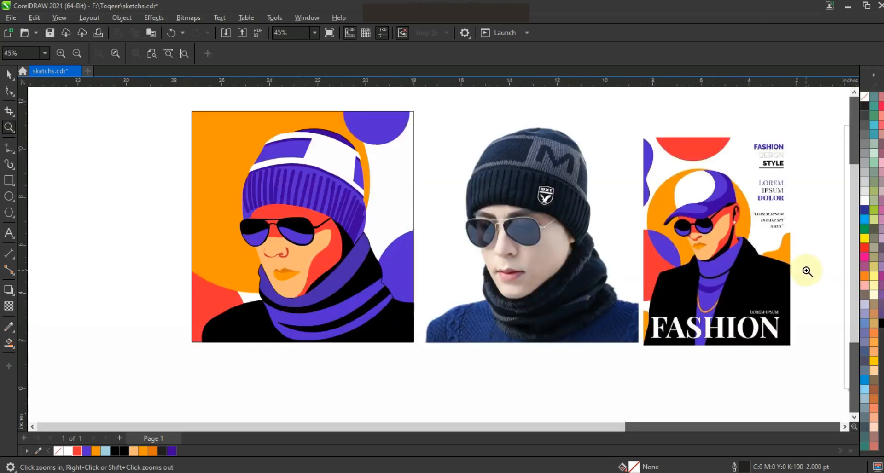
pyautogui.moveTo(464, 250); pyautogui.dragTo(568, 296)
pyautogui.click(8, 148)
pyautogui.moveTo(483, 241)
pyautogui.mouseDown()
pyautogui.moveTo(424, 238)
pyautogui.moveTo(378, 251)
pyautogui.mouseUp()
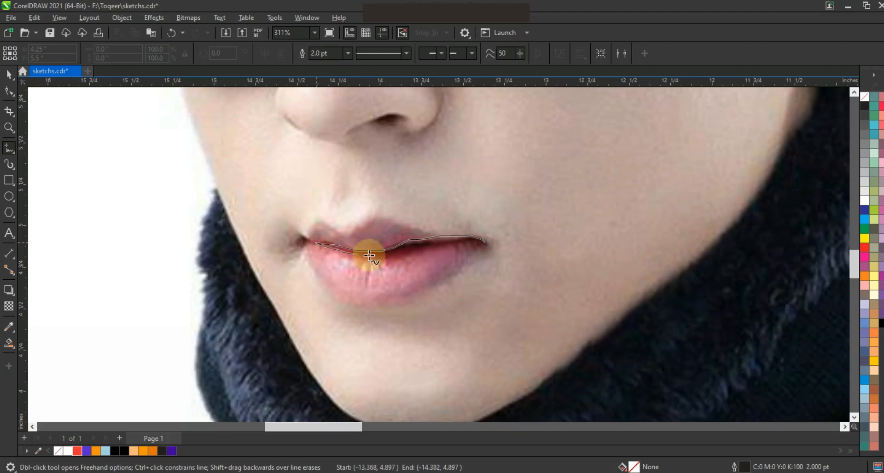
pyautogui.moveTo(436, 245); pyautogui.dragTo(485, 241)
pyautogui.click(9, 77)
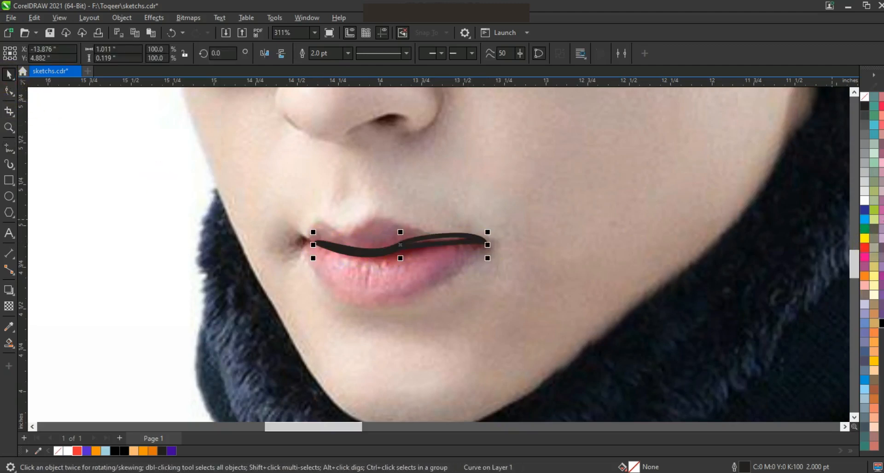
# Step: Fill the lip-parting shape with black, remove its outline and move it onto the illustrated lips
pyautogui.rightClick(864, 106)
pyautogui.click(835, 99)
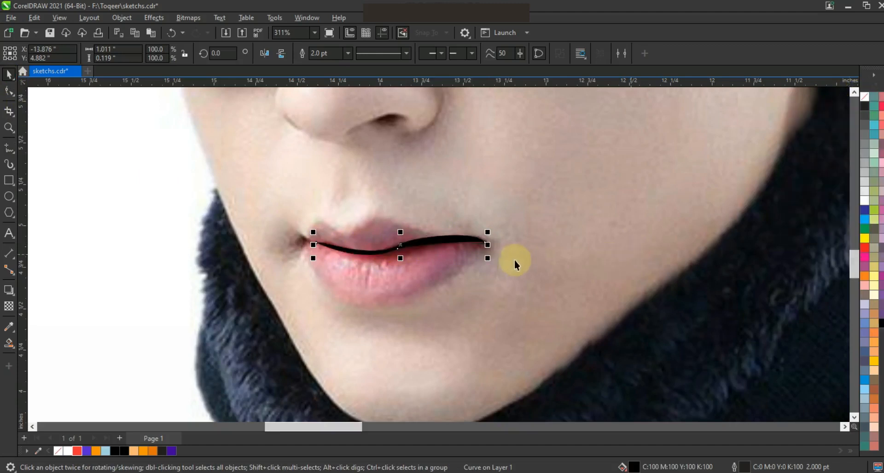
pyautogui.press('F3')
pyautogui.press('F3')
pyautogui.moveTo(493, 252); pyautogui.dragTo(103, 267)
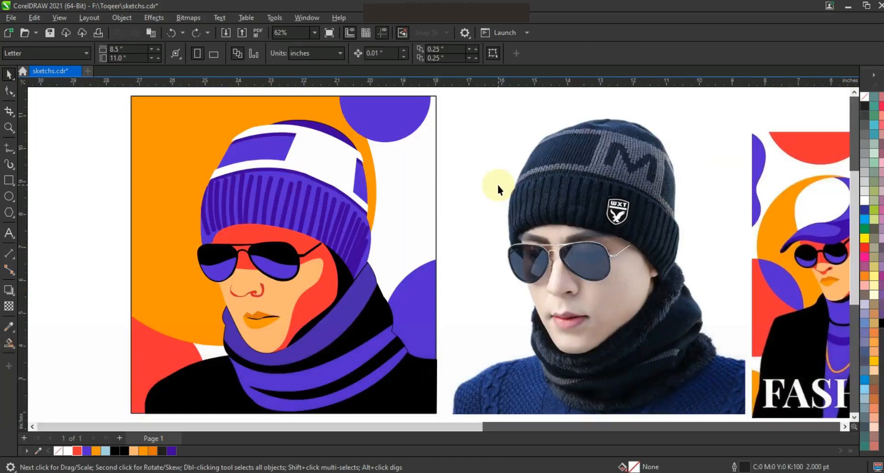
pyautogui.press('F3')
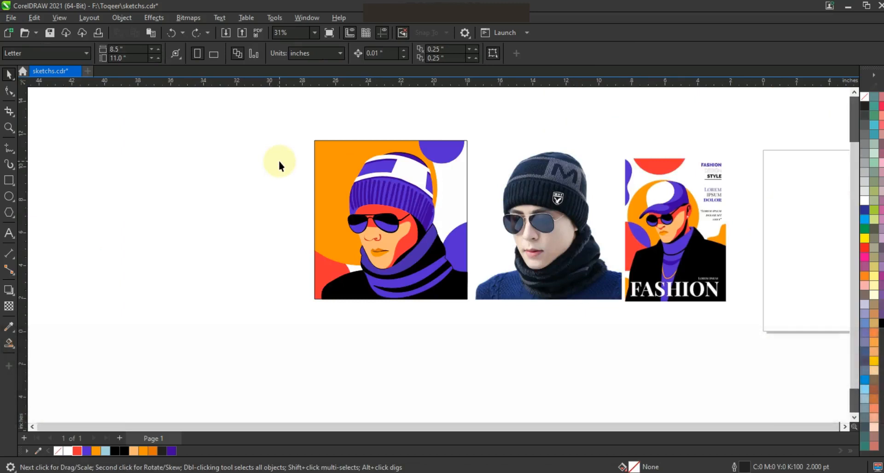
# Step: Move the photo to the far side of the illustration and place the illustration beside the reference poster
pyautogui.moveTo(279, 114); pyautogui.dragTo(478, 312)
pyautogui.click(558, 224)
pyautogui.moveTo(574, 251); pyautogui.dragTo(215, 235)
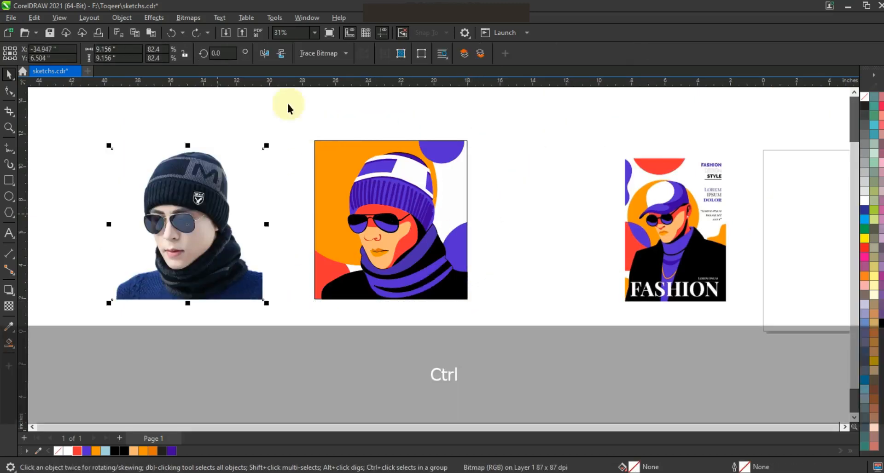
pyautogui.moveTo(289, 105); pyautogui.dragTo(504, 329)
pyautogui.moveTo(441, 270); pyautogui.dragTo(580, 274)
# Step: Compare the illustration with the reference poster in a full-screen preview
pyautogui.moveTo(772, 336); pyautogui.dragTo(396, 99)
pyautogui.hotkey('shift', 'F2')
pyautogui.press('Escape')
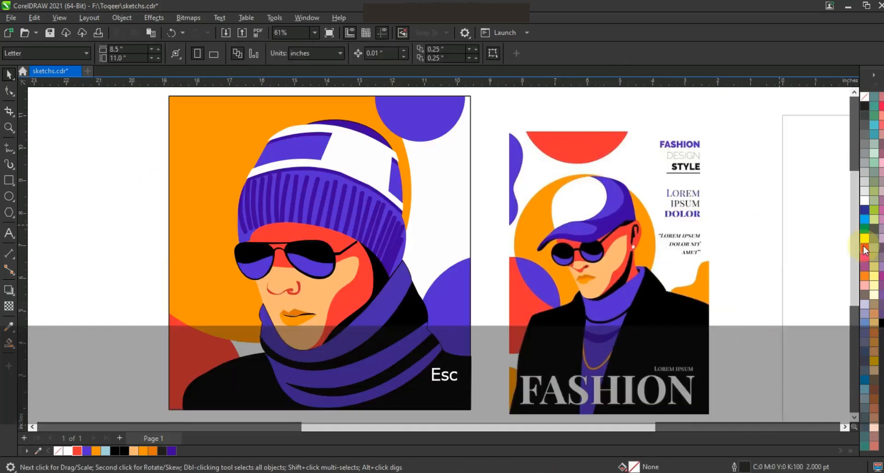
pyautogui.press('F9')
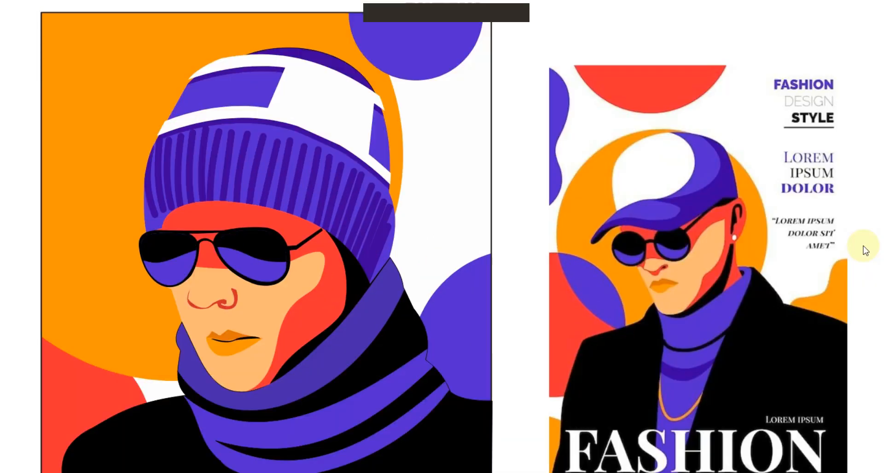